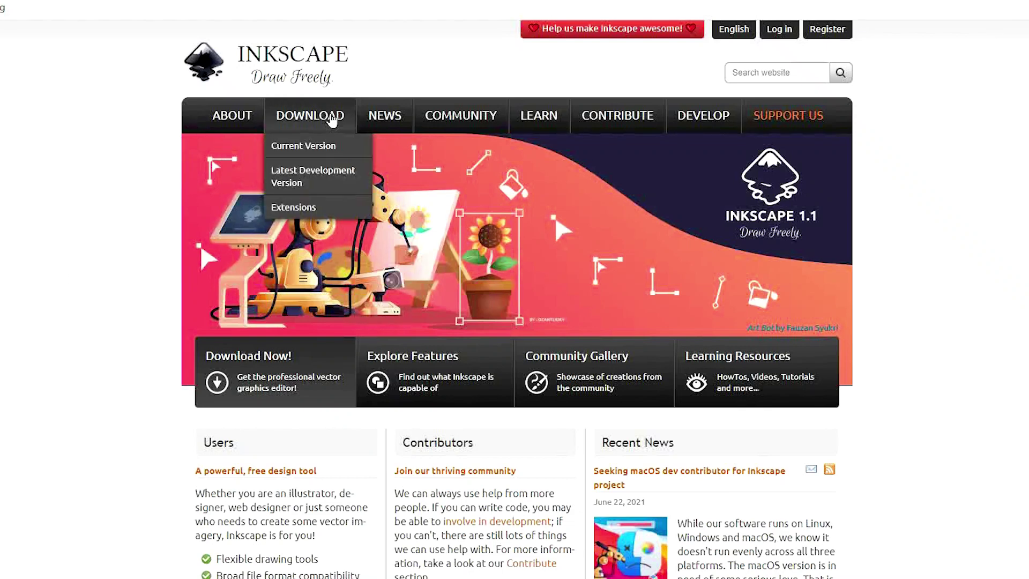
# - Reshape a star's arms with the Node tool into a six-petal flower shape
pyautogui.click(314, 154)
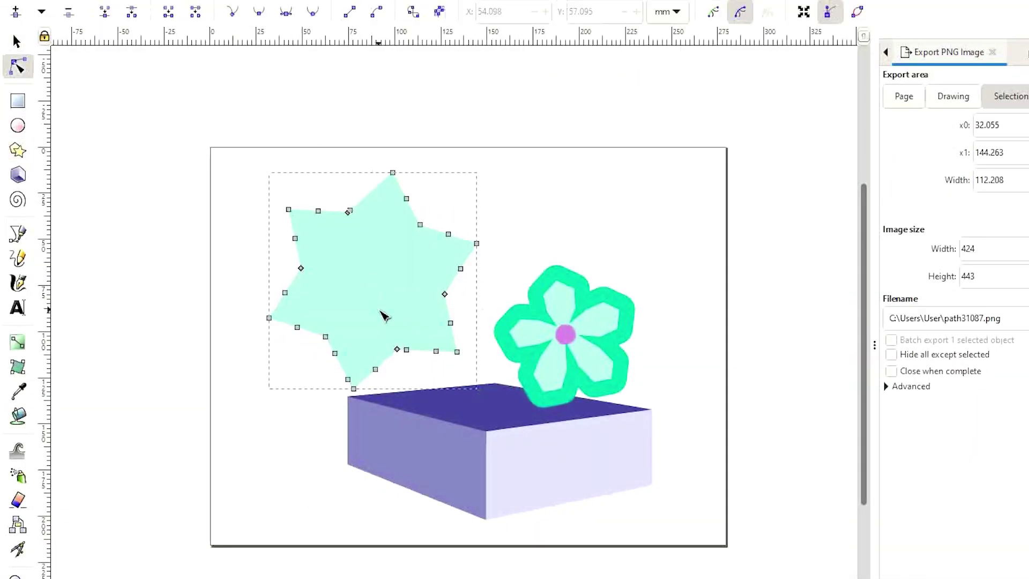
pyautogui.moveTo(420, 223); pyautogui.dragTo(351, 289)
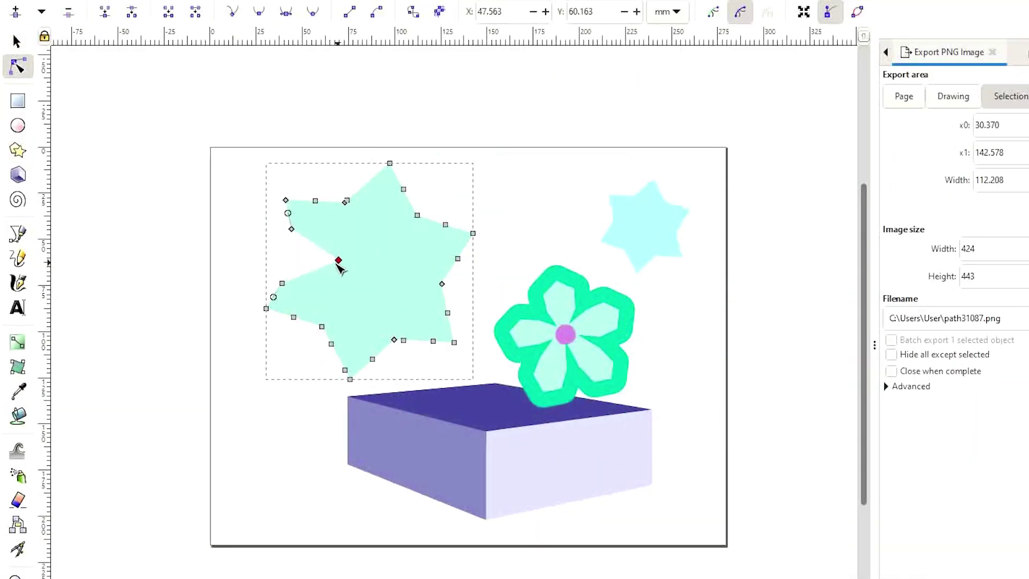
pyautogui.moveTo(339, 262); pyautogui.dragTo(423, 281)
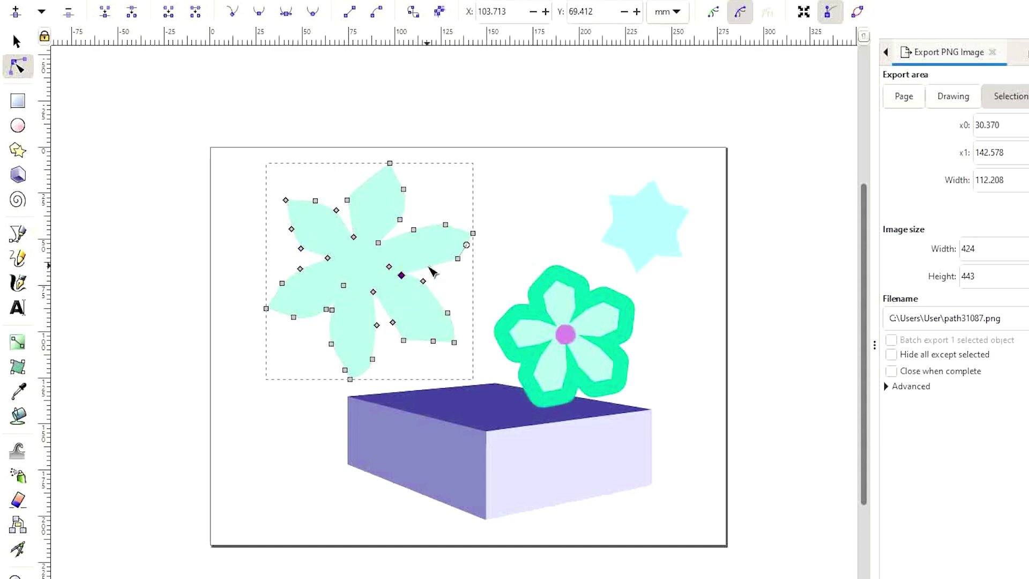
pyautogui.hotkey('ctrl', 'v')
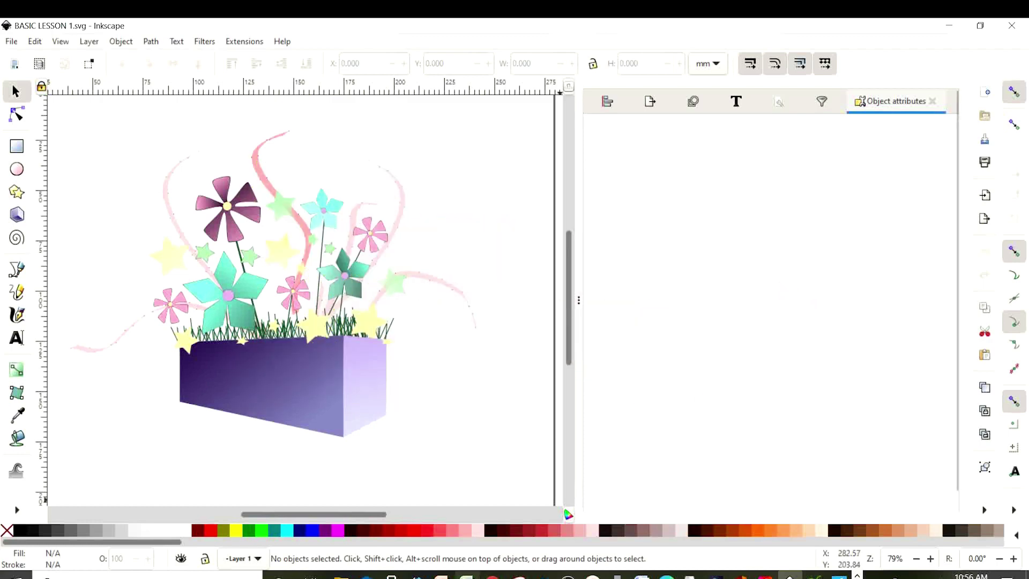
# - Bring up the browser and reload the Inkscape 1.1 release download page
pyautogui.click(492, 575)
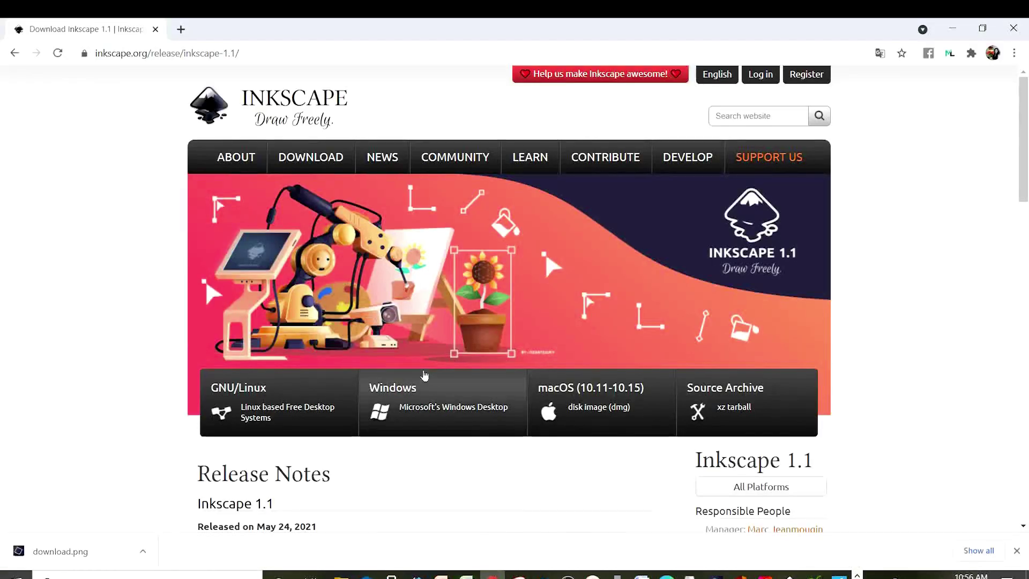
pyautogui.moveTo(326, 160)
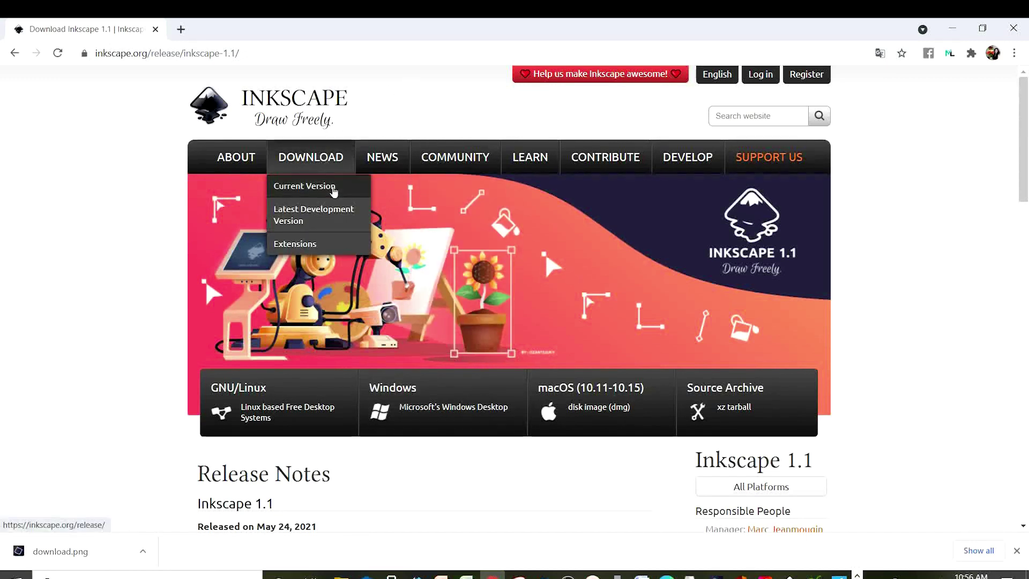
pyautogui.click(333, 192)
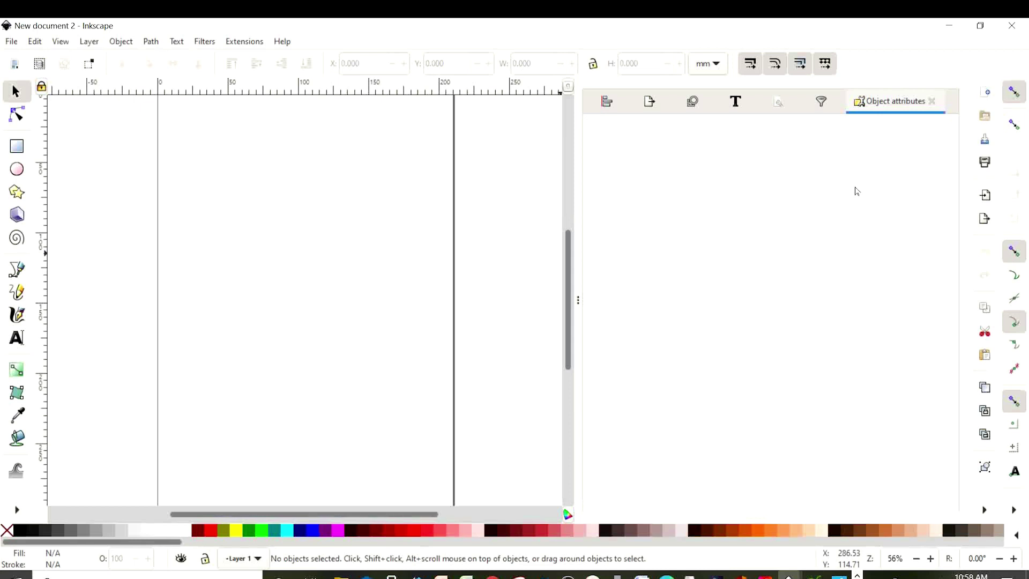
# - In Document Properties, set the page to US Letter, landscape (11 × 8.5 in)
pyautogui.click(10, 43)
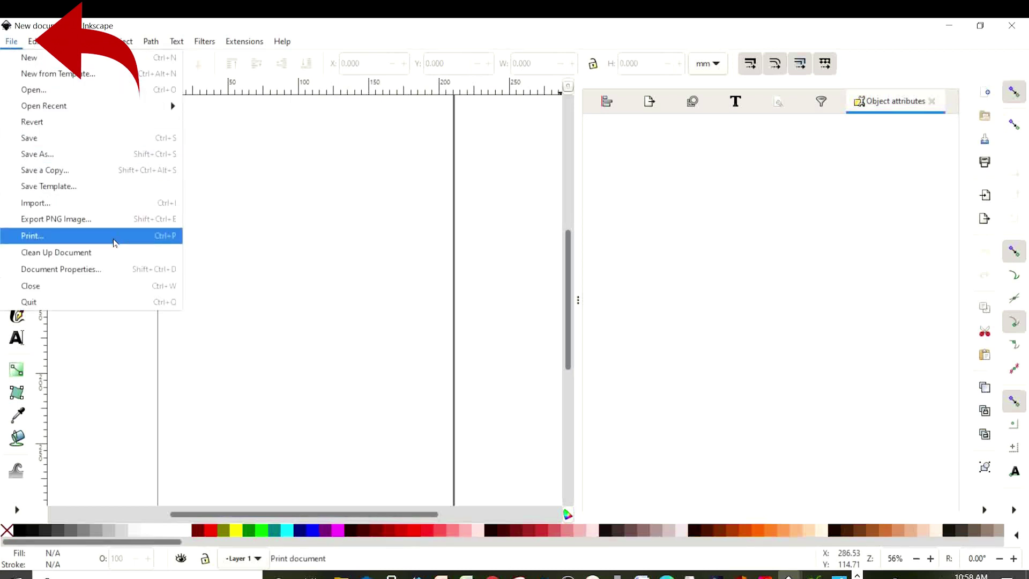
pyautogui.click(75, 271)
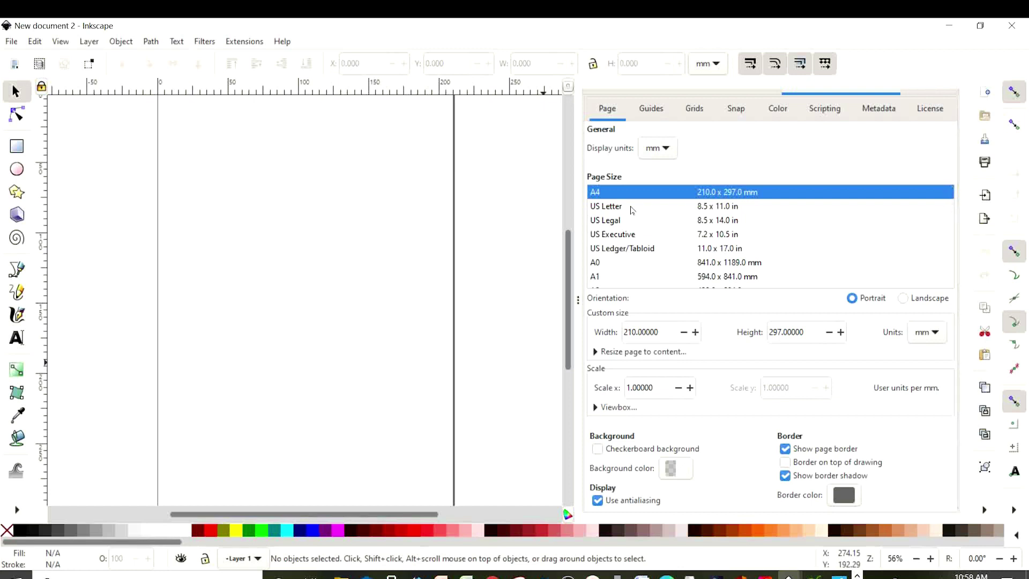
pyautogui.click(614, 209)
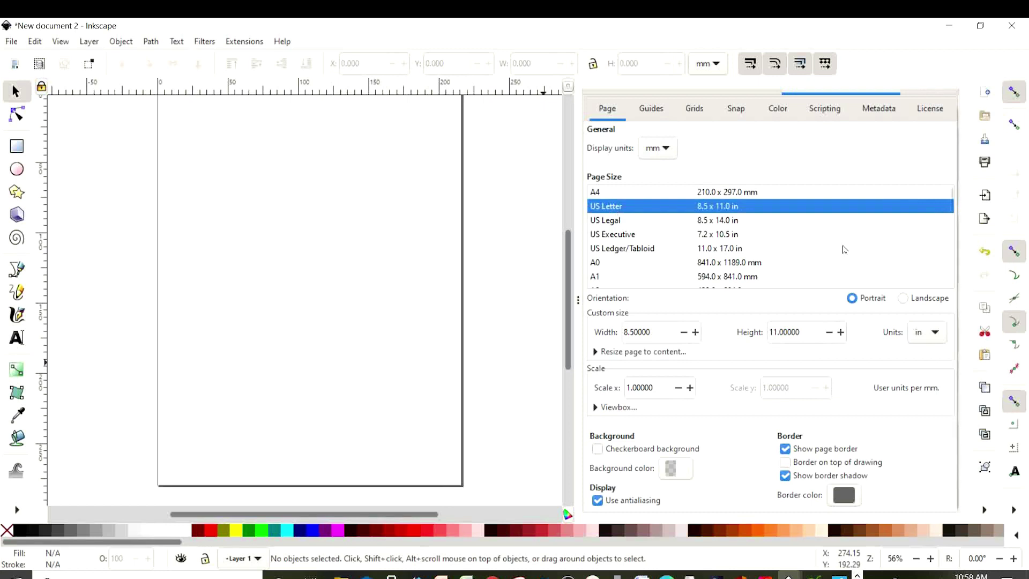
pyautogui.click(904, 300)
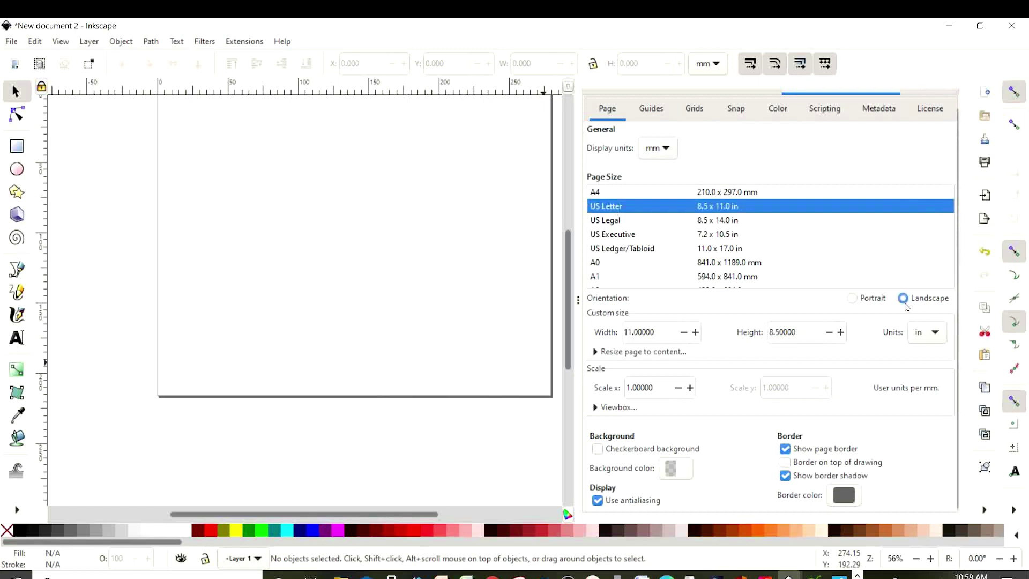
pyautogui.scroll(3, 568, 337)
pyautogui.moveTo(368, 512); pyautogui.dragTo(395, 508)
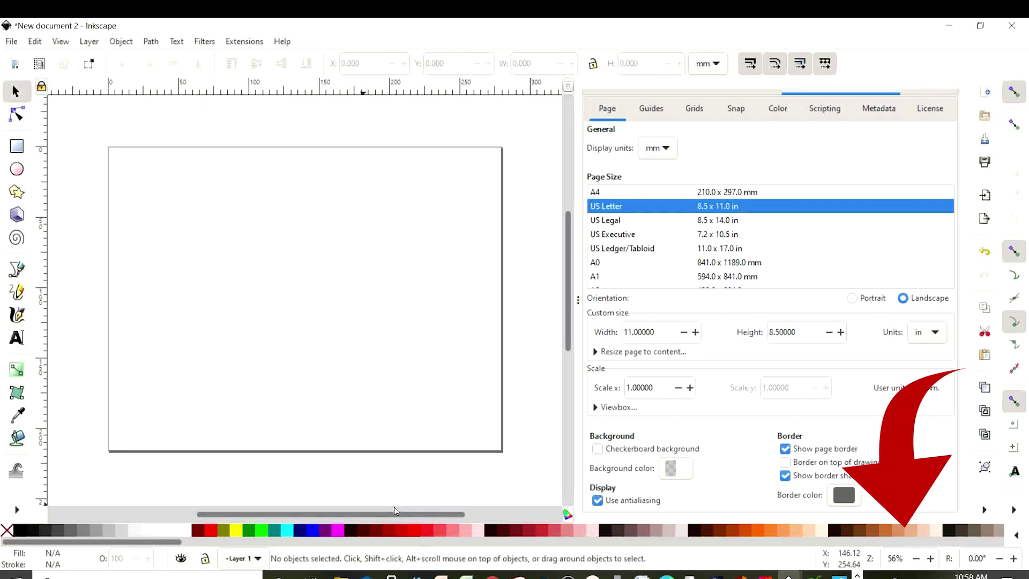
pyautogui.click(917, 559)
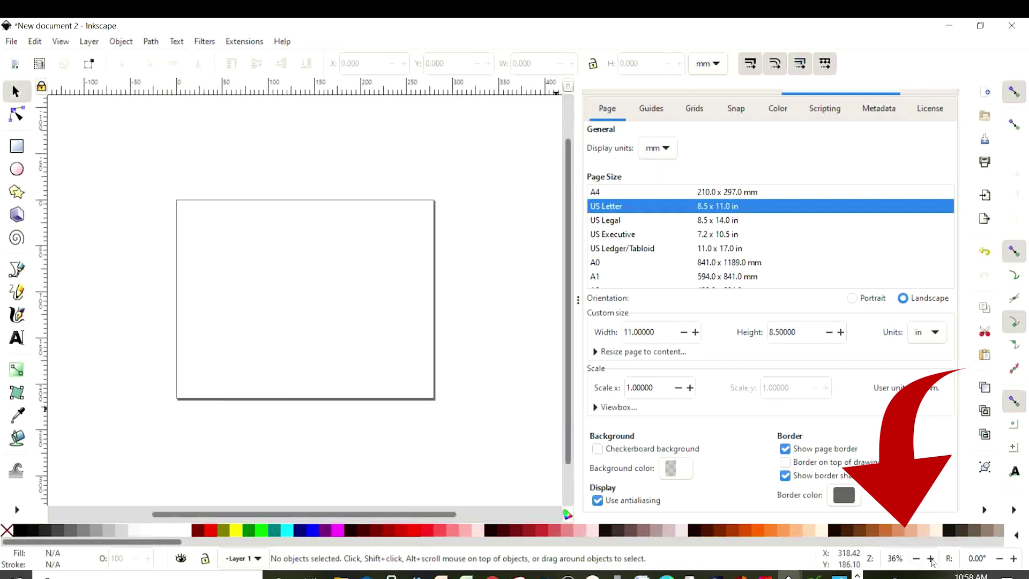
pyautogui.click(930, 559)
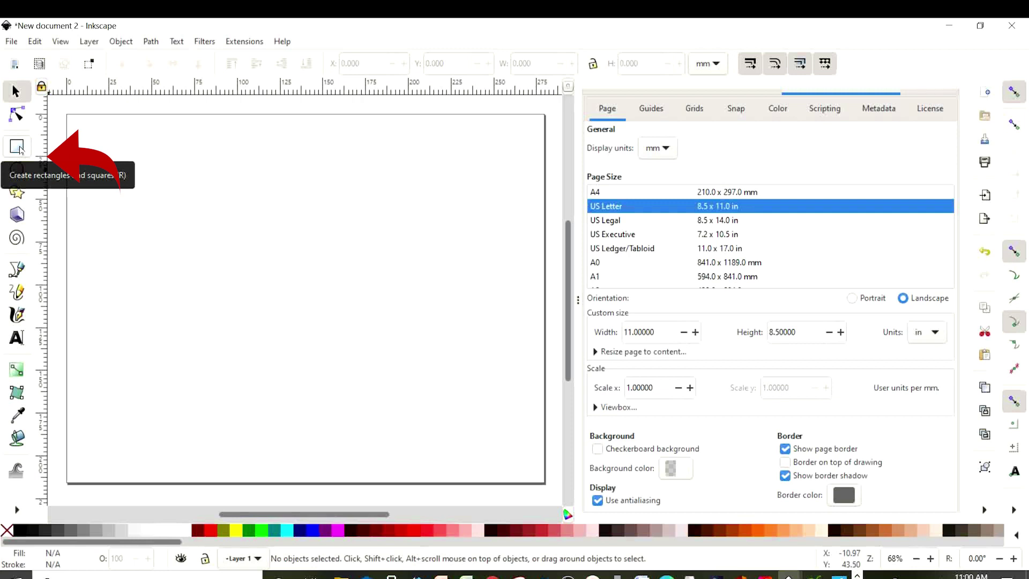
# - Draw a blue rectangle about 103 × 101 mm and place it at X 64.263, Y 34.091
pyautogui.click(21, 151)
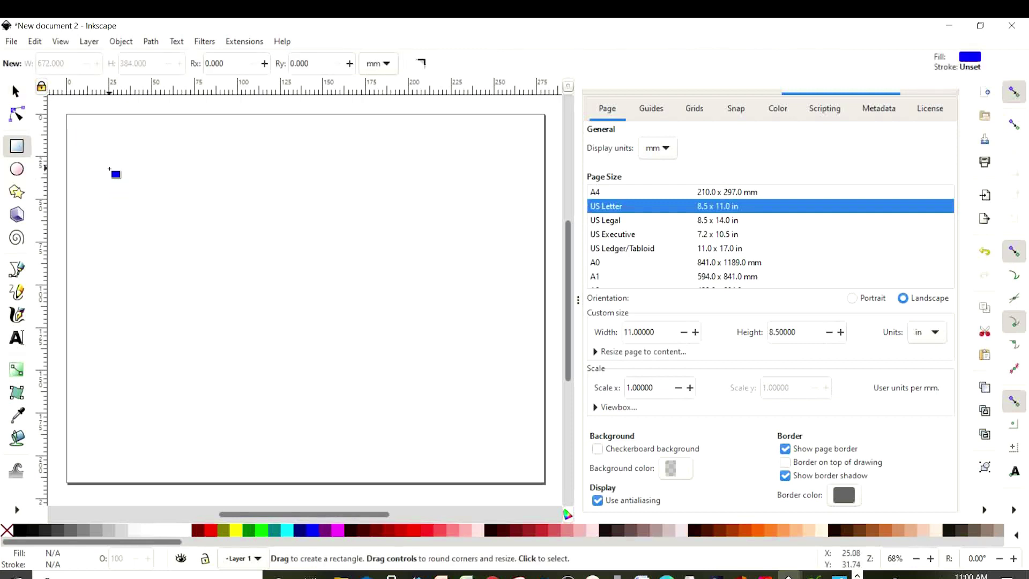
pyautogui.moveTo(109, 169); pyautogui.dragTo(450, 315)
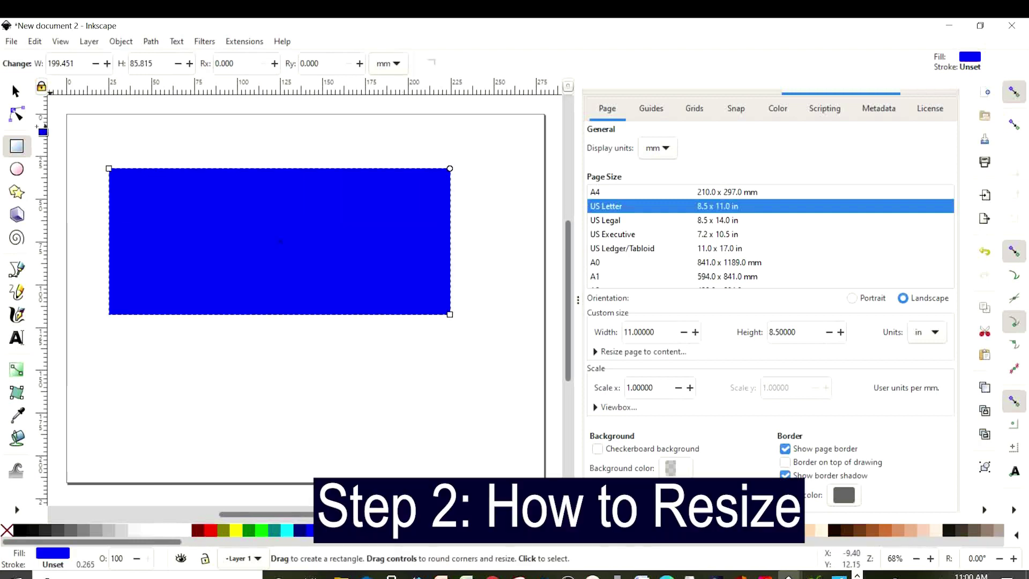
pyautogui.click(16, 94)
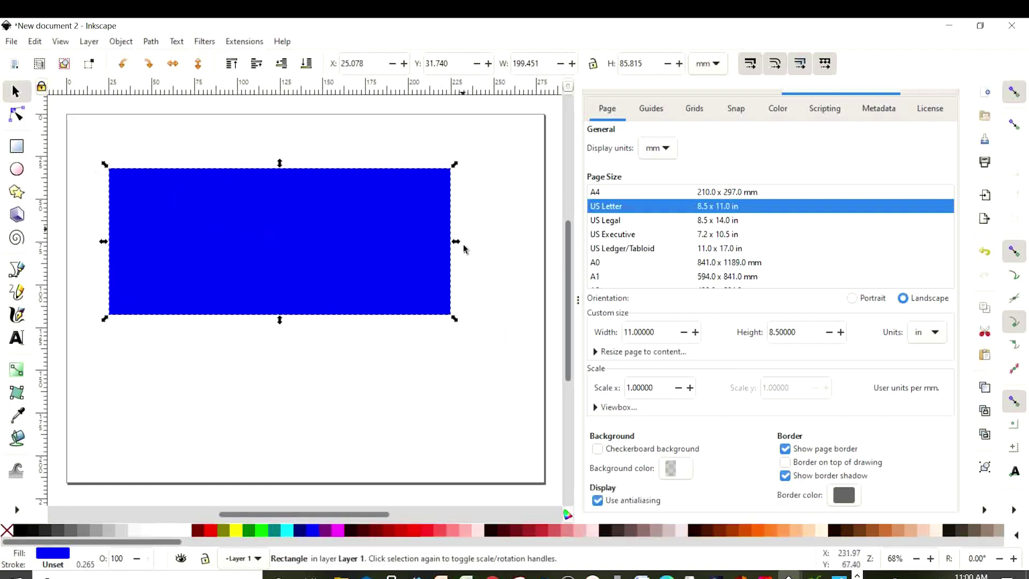
pyautogui.moveTo(454, 318); pyautogui.dragTo(290, 343)
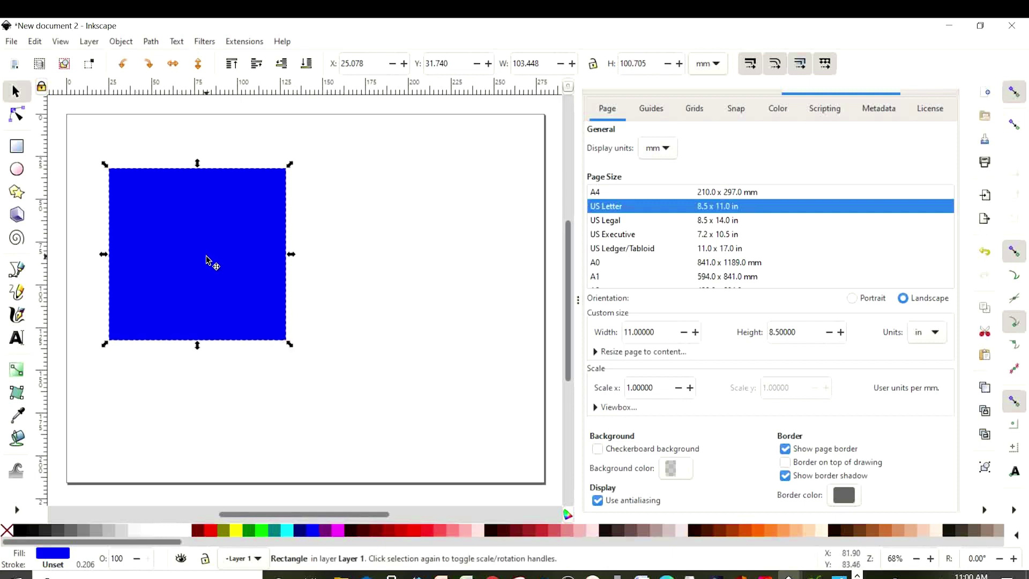
pyautogui.moveTo(206, 260); pyautogui.dragTo(277, 266)
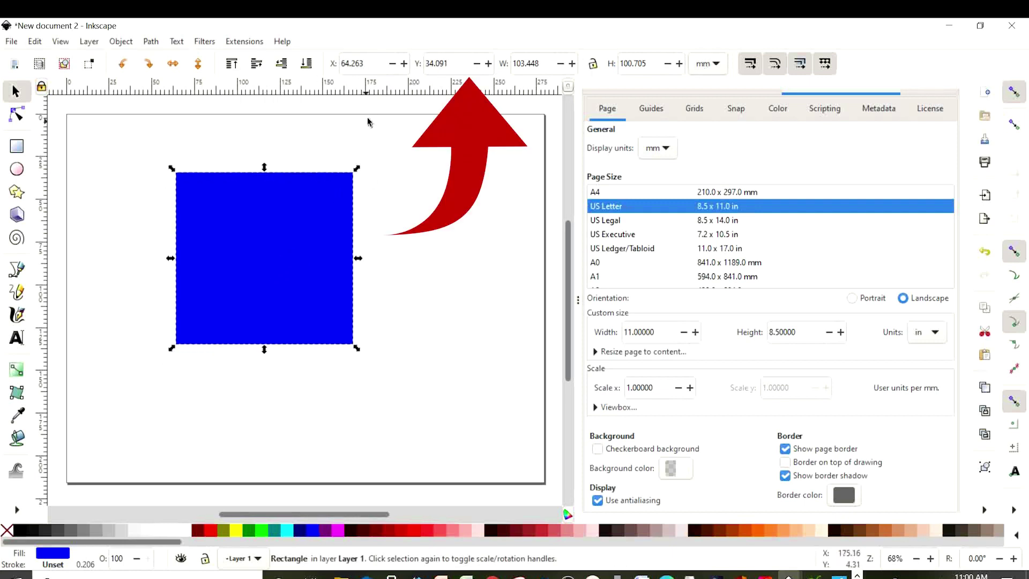
# - Switch the toolbar units to inches and set the rectangle's width to 5
pyautogui.moveTo(271, 292); pyautogui.dragTo(291, 275)
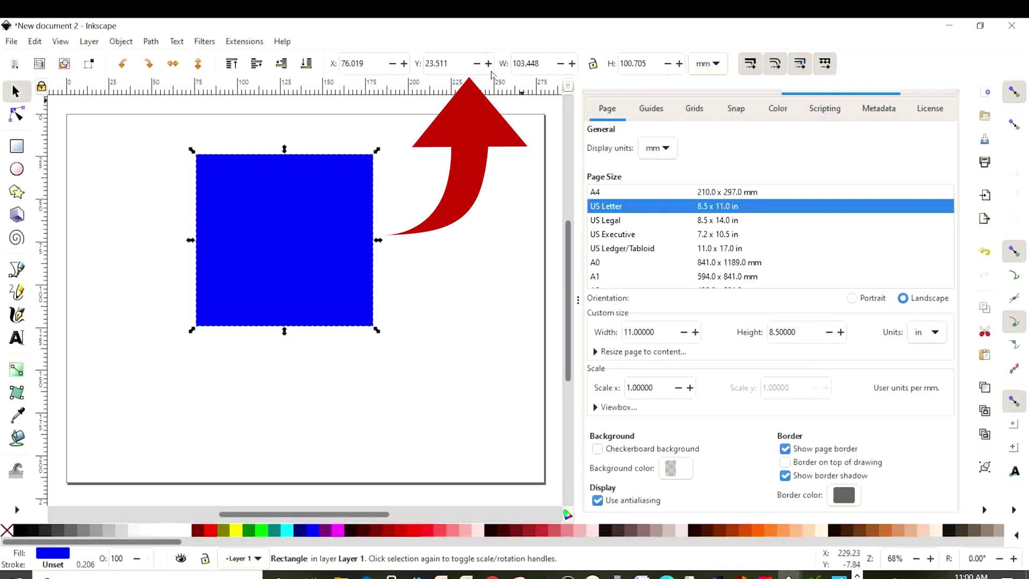
pyautogui.click(717, 64)
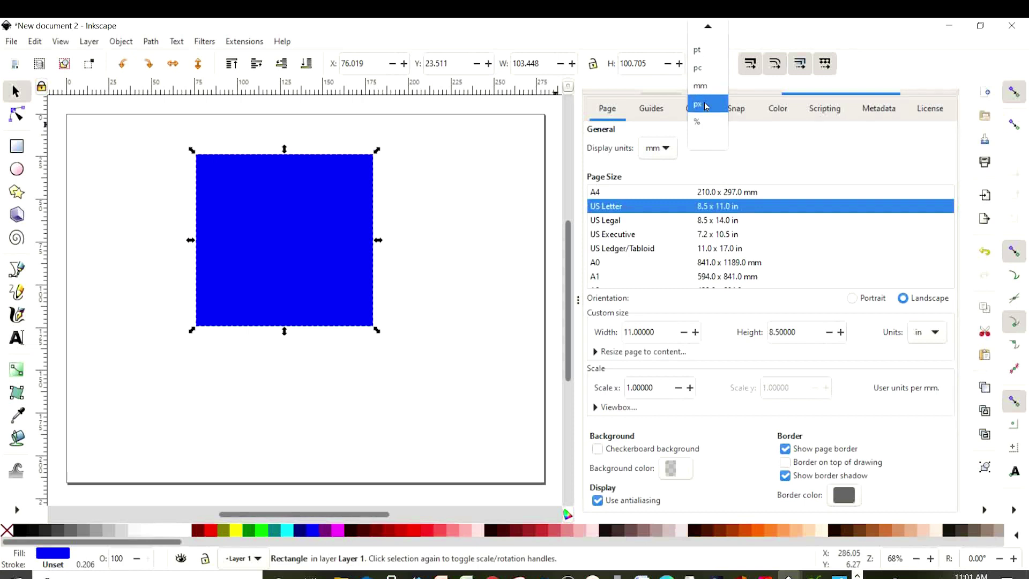
pyautogui.scroll(2, 706, 85)
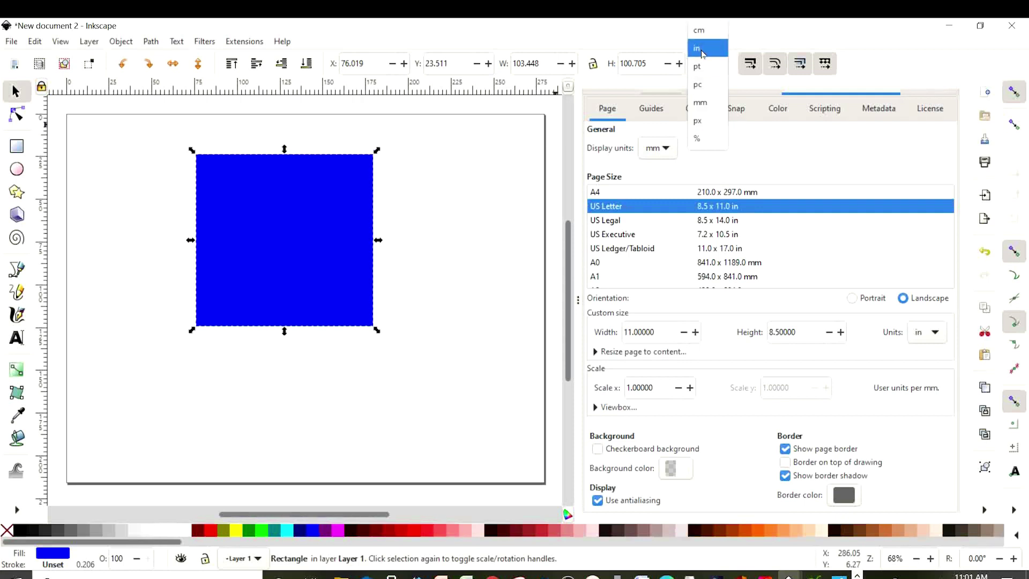
pyautogui.click(699, 49)
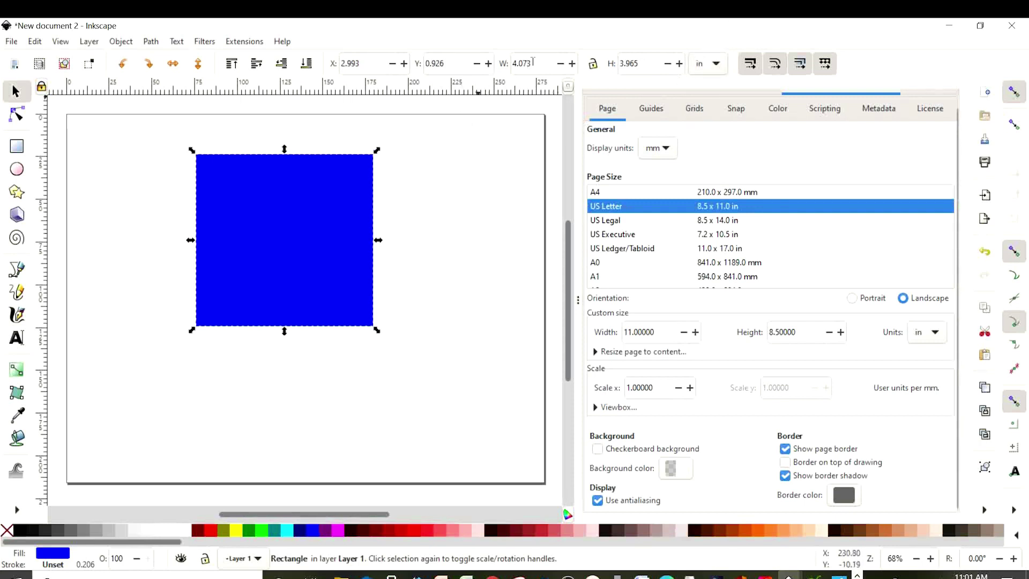
pyautogui.tripleClick(549, 63)
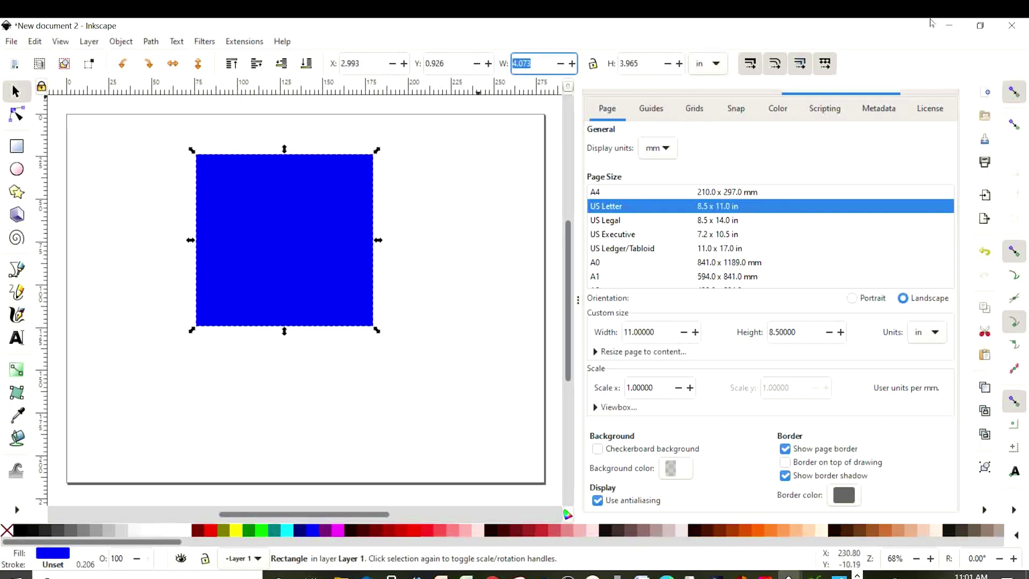
pyautogui.write('5')
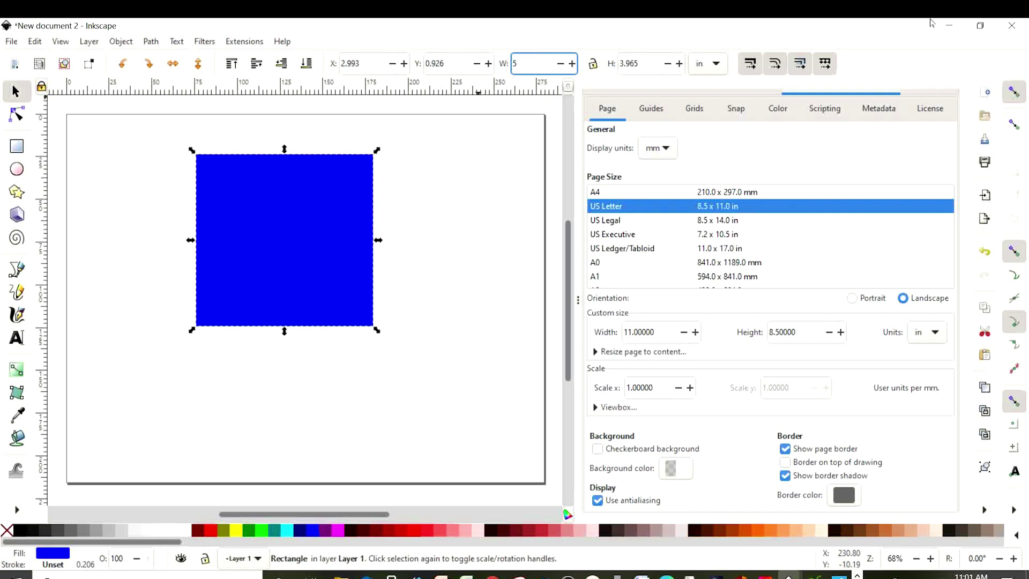
pyautogui.press('Return')
# - Make it a 5 × 5 in square at X 2.052, Y 1.126 with proportions locked
pyautogui.tripleClick(543, 61)
pyautogui.write('5')
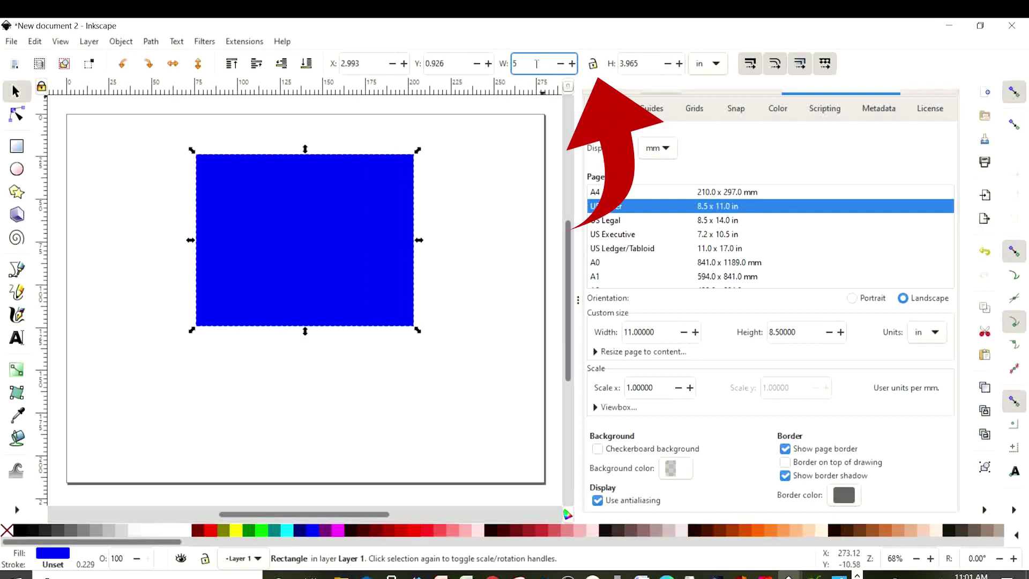
pyautogui.press('Tab')
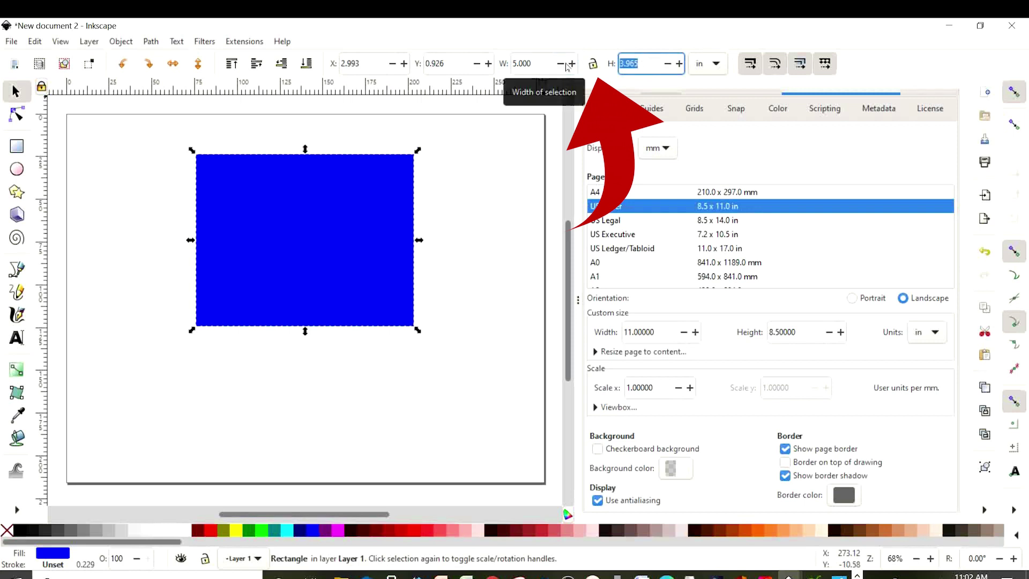
pyautogui.write('5')
pyautogui.press('Return')
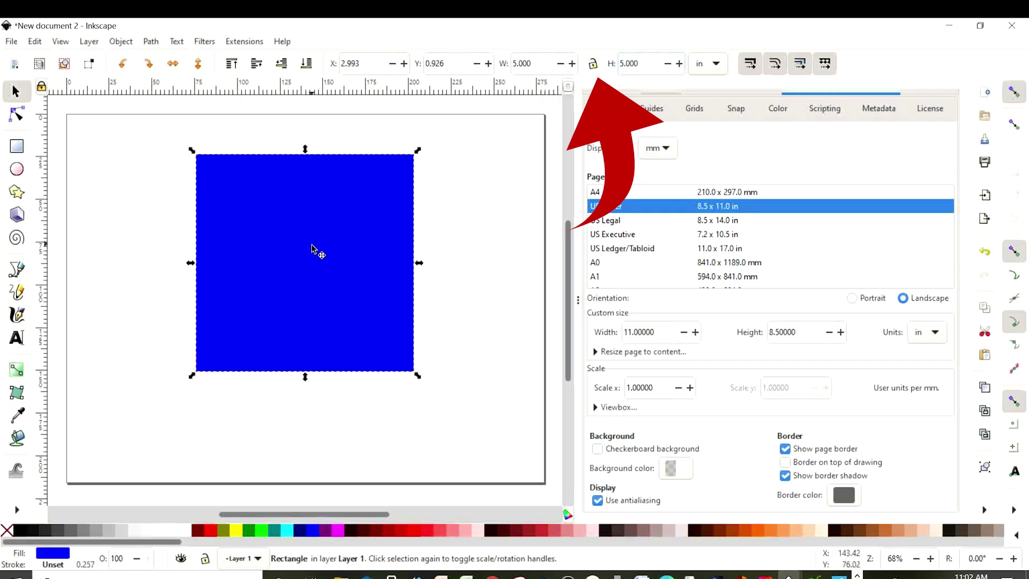
pyautogui.moveTo(333, 308); pyautogui.dragTo(285, 311)
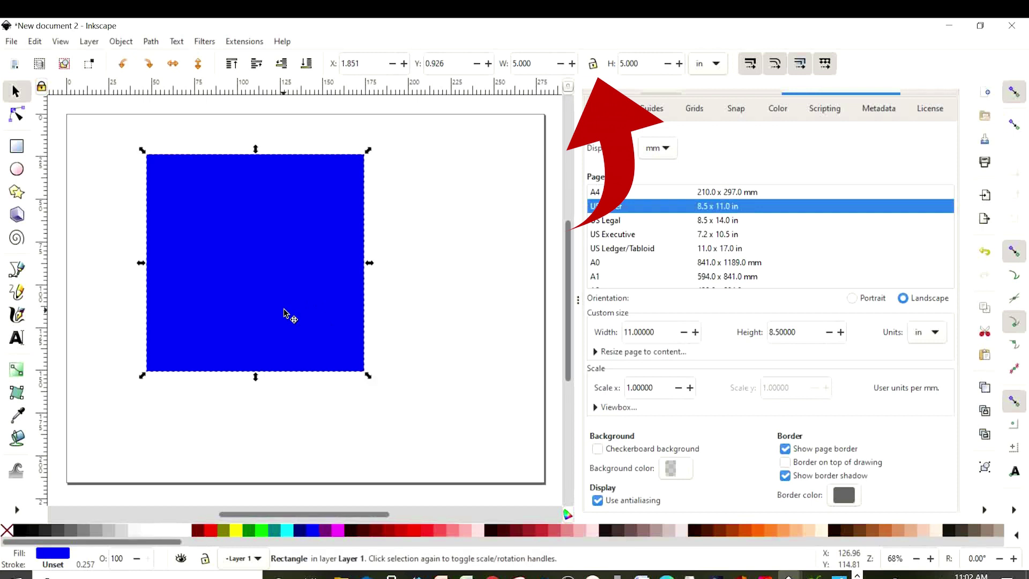
pyautogui.click(592, 65)
pyautogui.moveTo(367, 375); pyautogui.dragTo(381, 395)
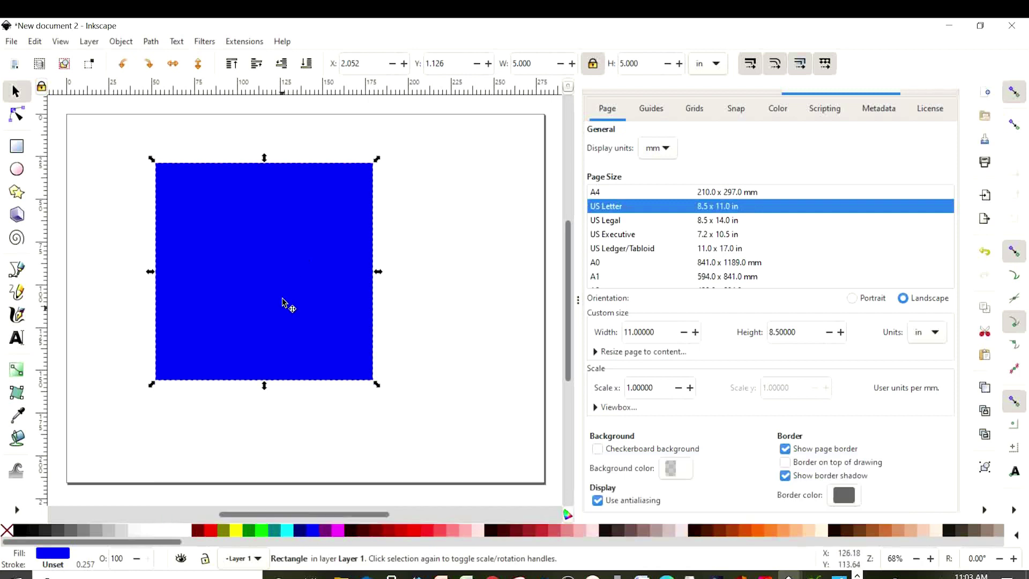
# - Rotate and shrink the blue square, tilt it, and move it to the top-right corner
pyautogui.click(267, 253)
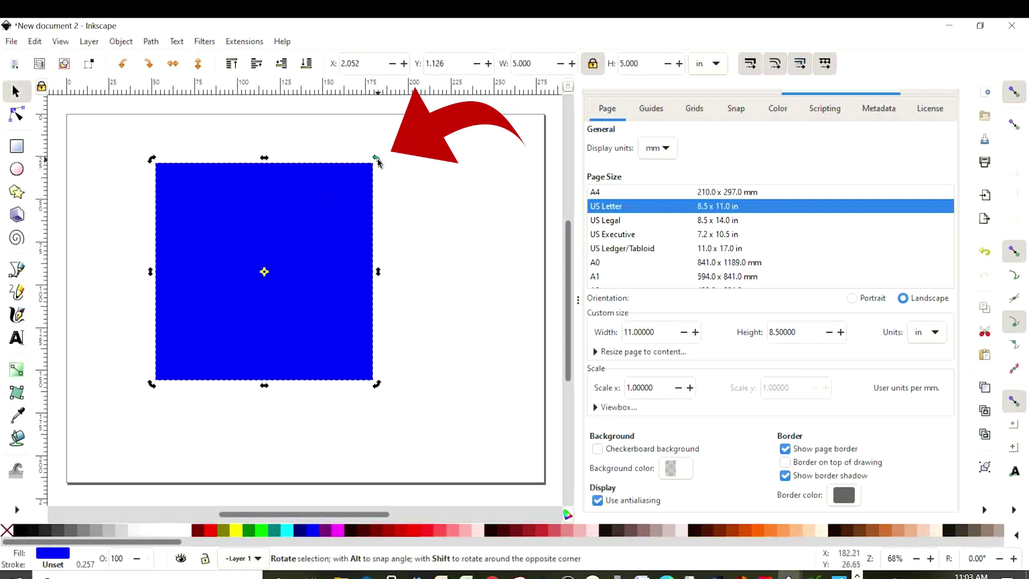
pyautogui.moveTo(378, 161); pyautogui.dragTo(271, 204)
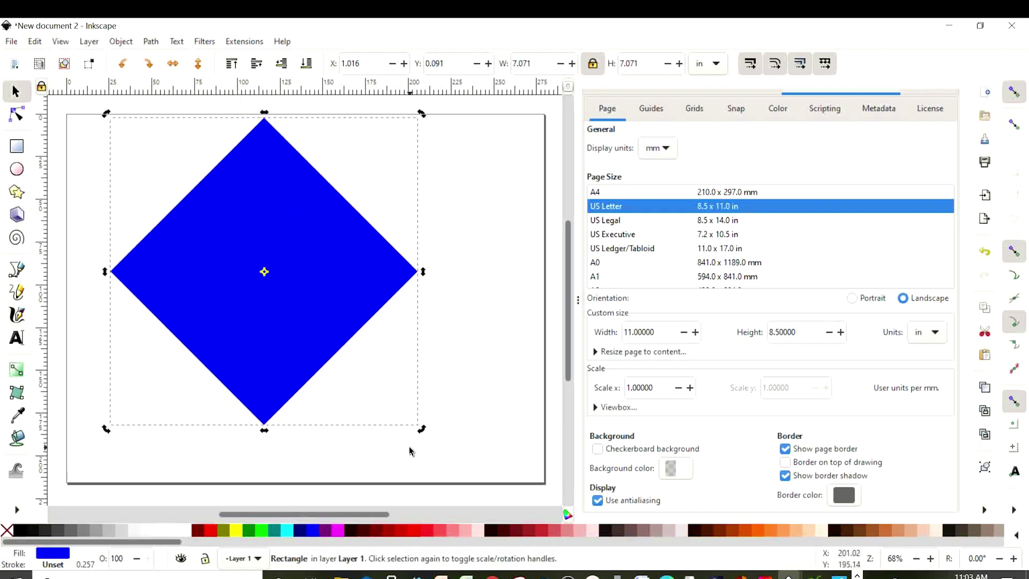
pyautogui.click(276, 327)
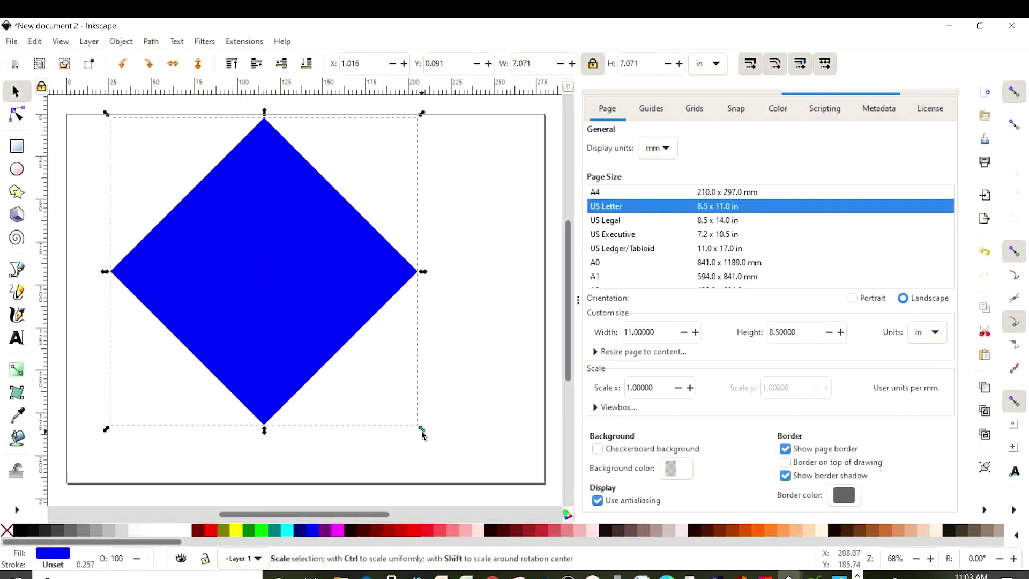
pyautogui.moveTo(421, 434); pyautogui.dragTo(276, 282)
pyautogui.moveTo(183, 198); pyautogui.dragTo(386, 247)
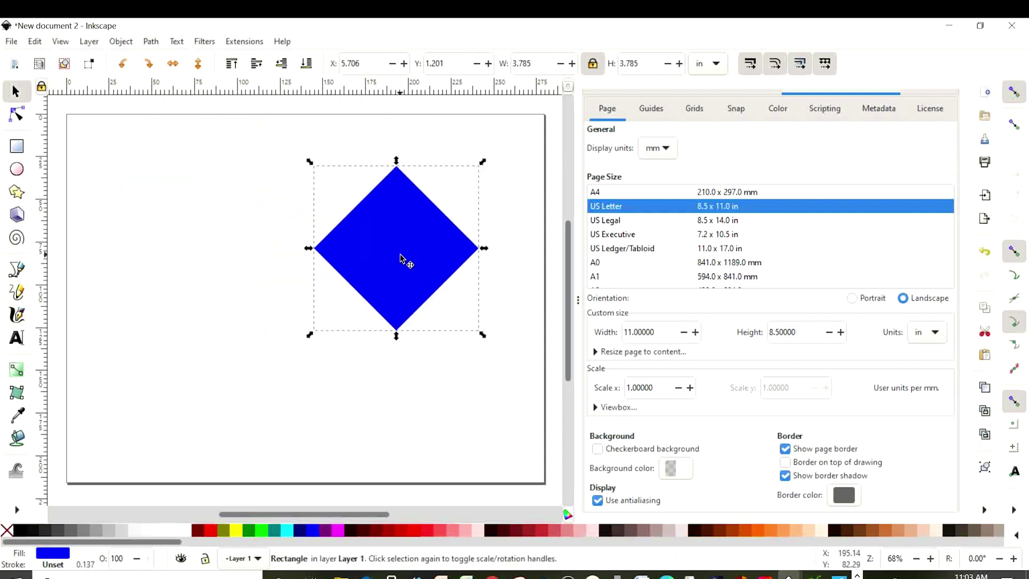
pyautogui.click(398, 258)
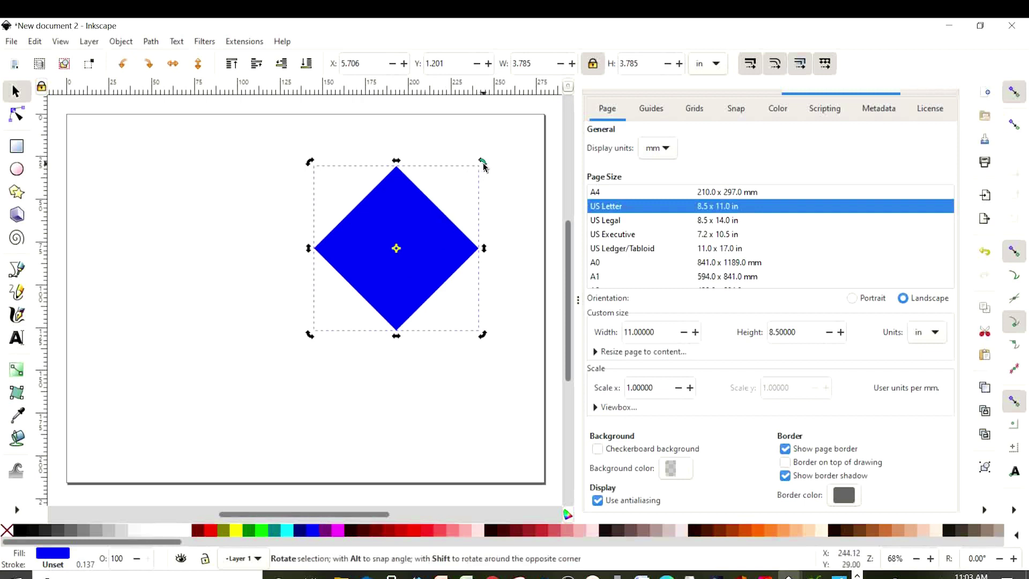
pyautogui.moveTo(483, 167); pyautogui.dragTo(501, 225)
pyautogui.moveTo(389, 298); pyautogui.dragTo(462, 246)
# - Draw a red circle sized 4 × 4 in and place it below the tilted square
pyautogui.click(293, 287)
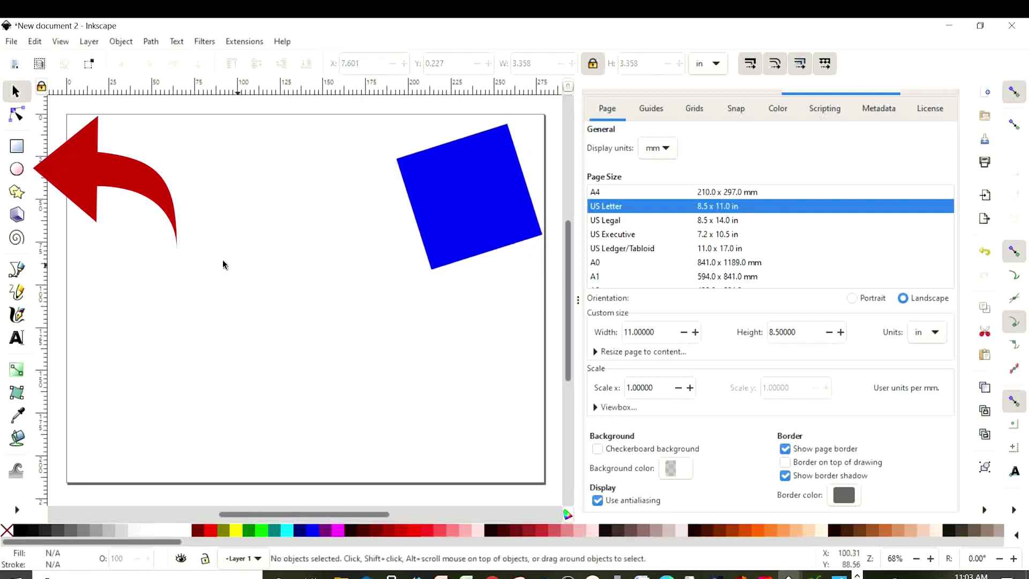
pyautogui.click(16, 171)
pyautogui.moveTo(194, 194)
pyautogui.mouseDown()
pyautogui.moveTo(263, 295)
pyautogui.moveTo(328, 325)
pyautogui.moveTo(358, 358)
pyautogui.mouseUp()
pyautogui.press('s')
pyautogui.moveTo(218, 247); pyautogui.dragTo(291, 301)
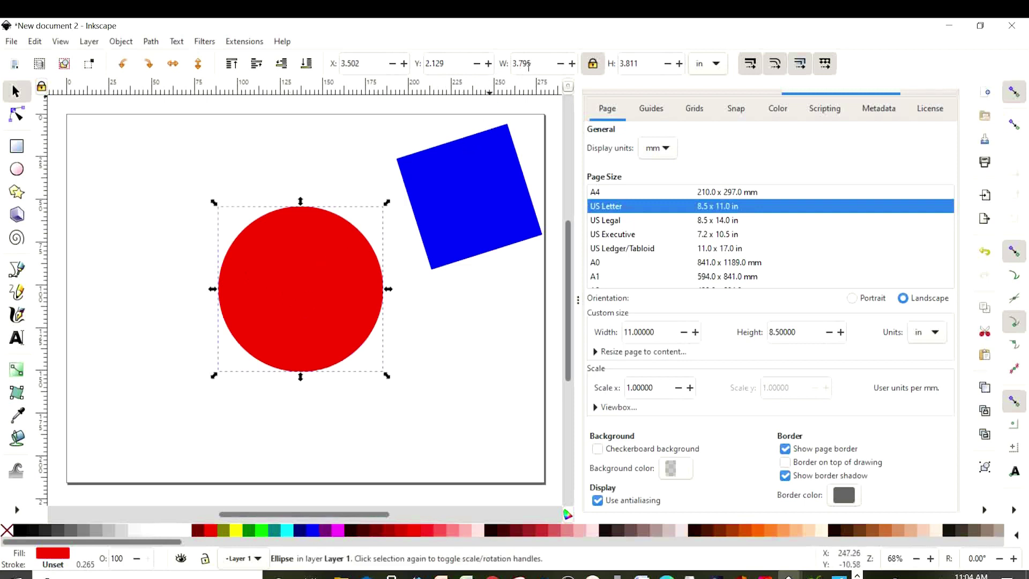
pyautogui.click(548, 63)
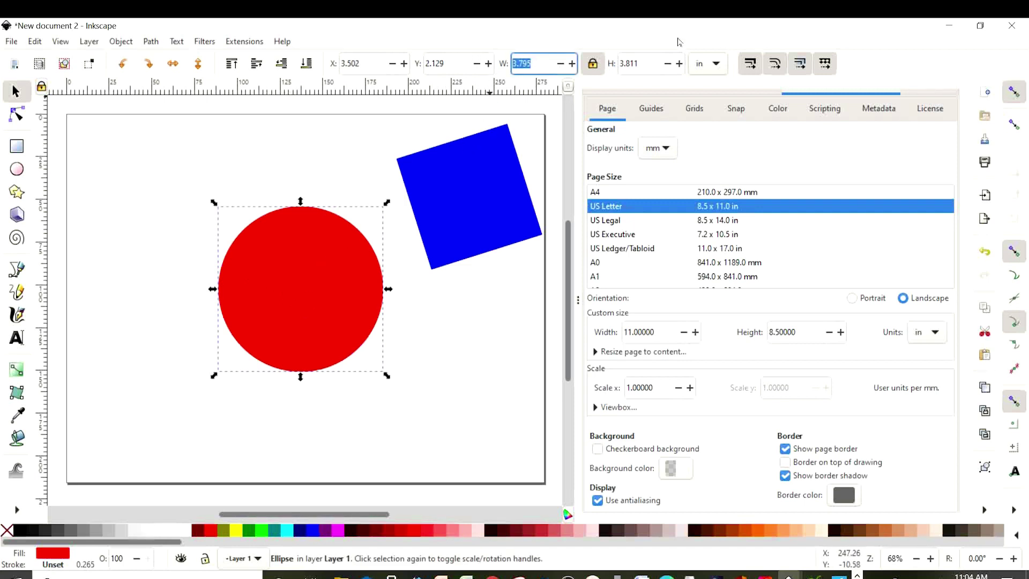
pyautogui.moveTo(299, 304); pyautogui.dragTo(281, 295)
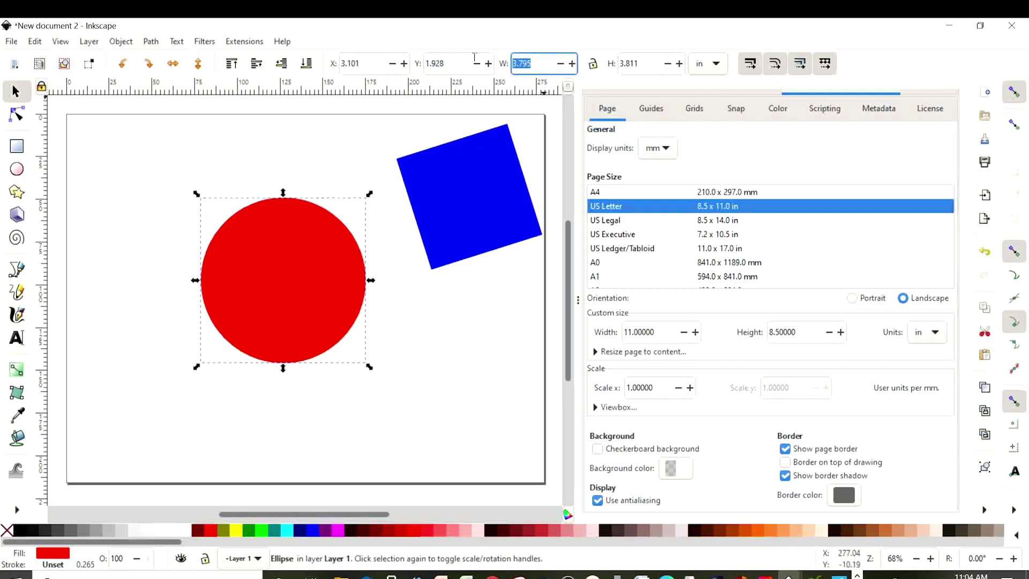
pyautogui.write('4')
pyautogui.press('Tab')
pyautogui.press('Tab')
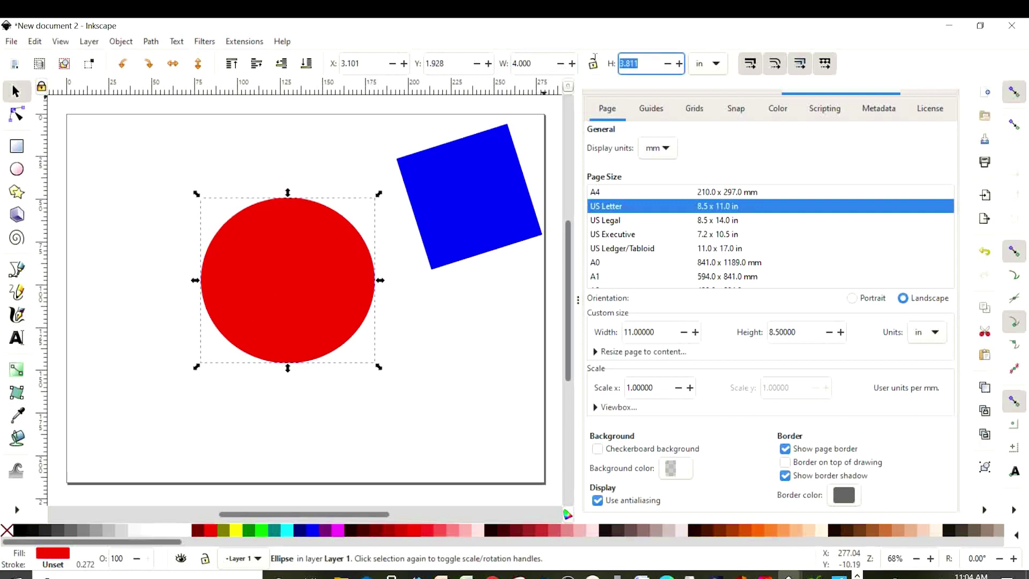
pyautogui.write('4')
pyautogui.press('Return')
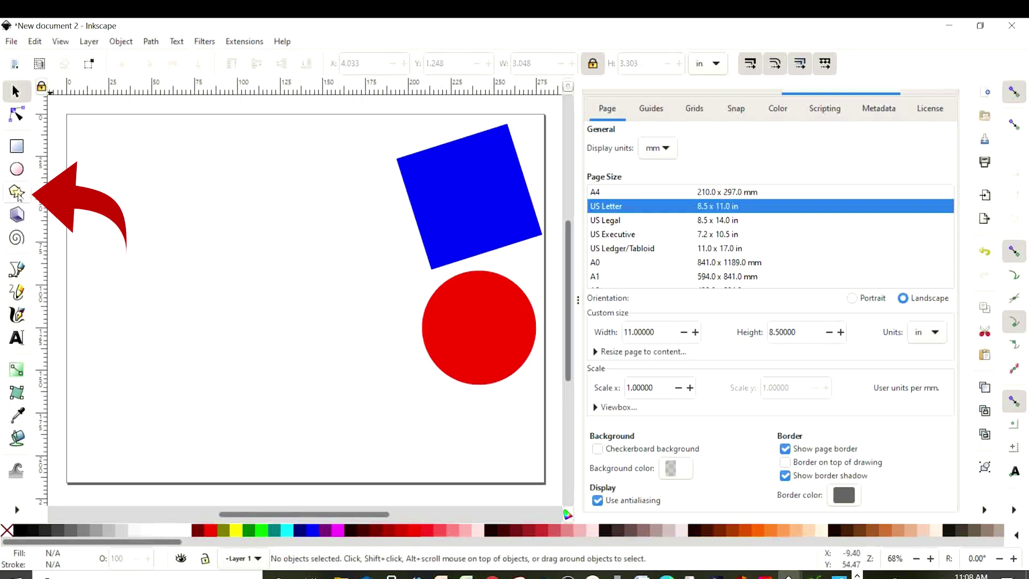
# - Draw a yellow five-corner pentagon and move it next to the red circle
pyautogui.click(18, 196)
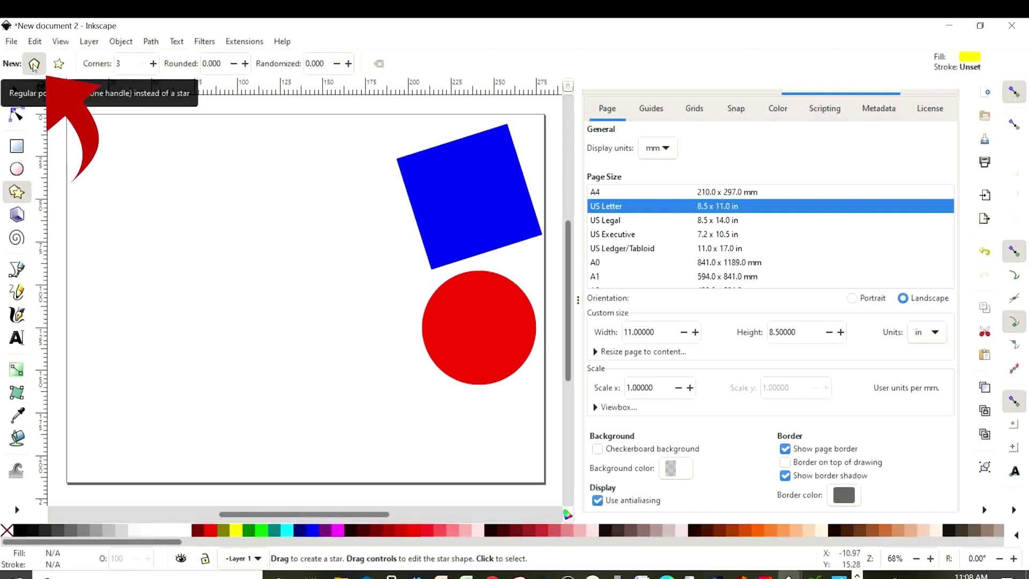
pyautogui.moveTo(255, 240); pyautogui.dragTo(315, 295)
pyautogui.click(16, 91)
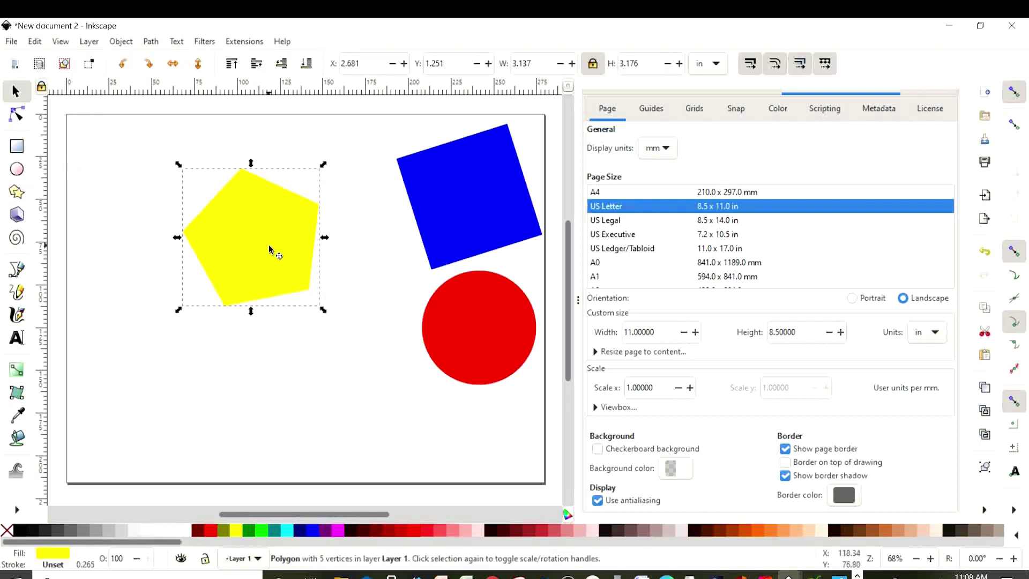
pyautogui.moveTo(269, 247); pyautogui.dragTo(422, 417)
pyautogui.press('Escape')
# - Draw a yellow six-pointed star beside the blue square and nudge the pentagon up-left
pyautogui.click(15, 191)
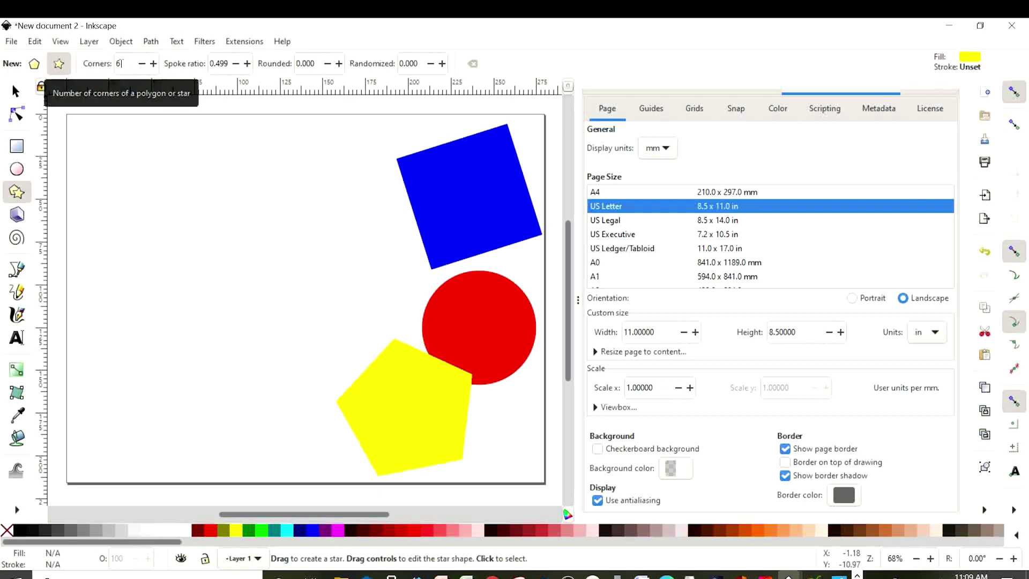
pyautogui.moveTo(193, 199); pyautogui.dragTo(240, 263)
pyautogui.click(16, 91)
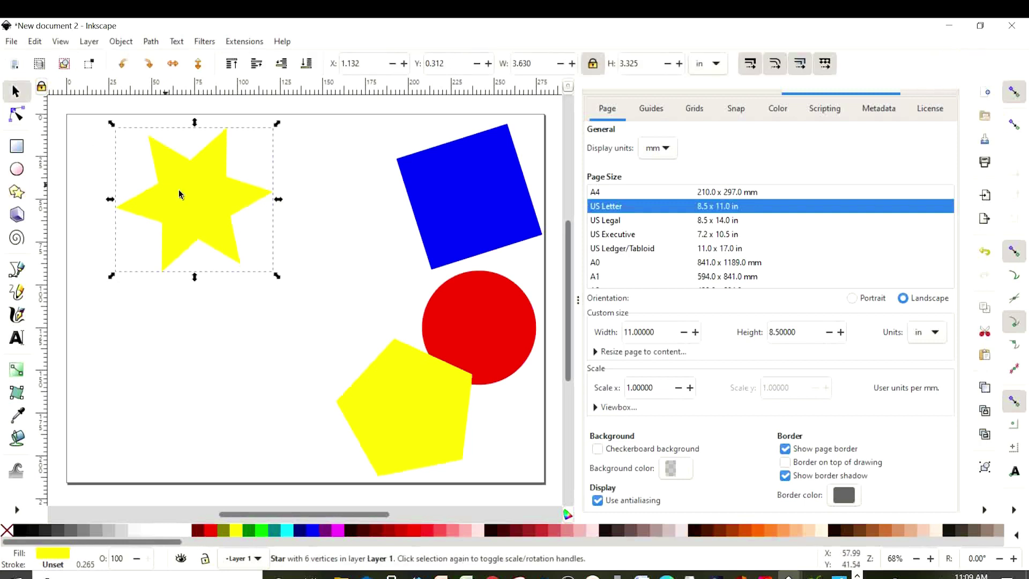
pyautogui.moveTo(179, 194); pyautogui.dragTo(307, 243)
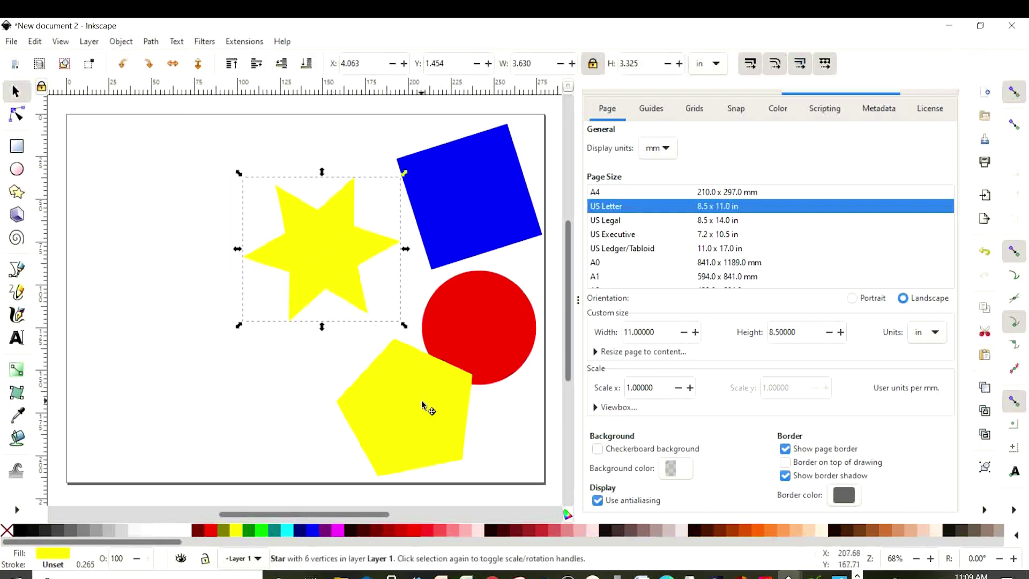
pyautogui.moveTo(422, 403); pyautogui.dragTo(397, 389)
pyautogui.click(118, 215)
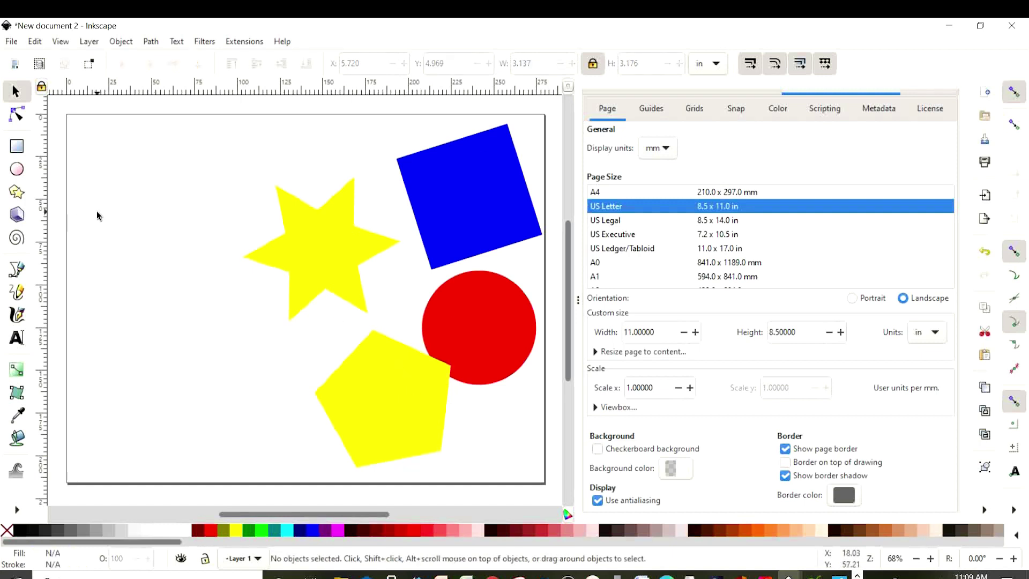
# - Draw a purple 3D box below the star and a spiral in the bottom-right corner
pyautogui.click(18, 215)
pyautogui.moveTo(214, 397); pyautogui.dragTo(236, 439)
pyautogui.click(12, 244)
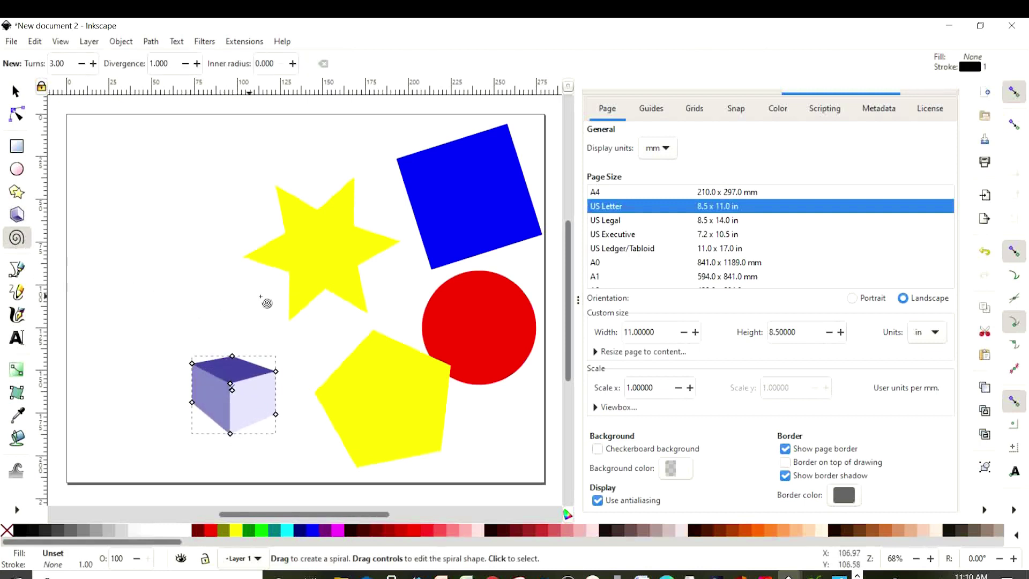
pyautogui.moveTo(464, 396); pyautogui.dragTo(491, 447)
pyautogui.click(16, 96)
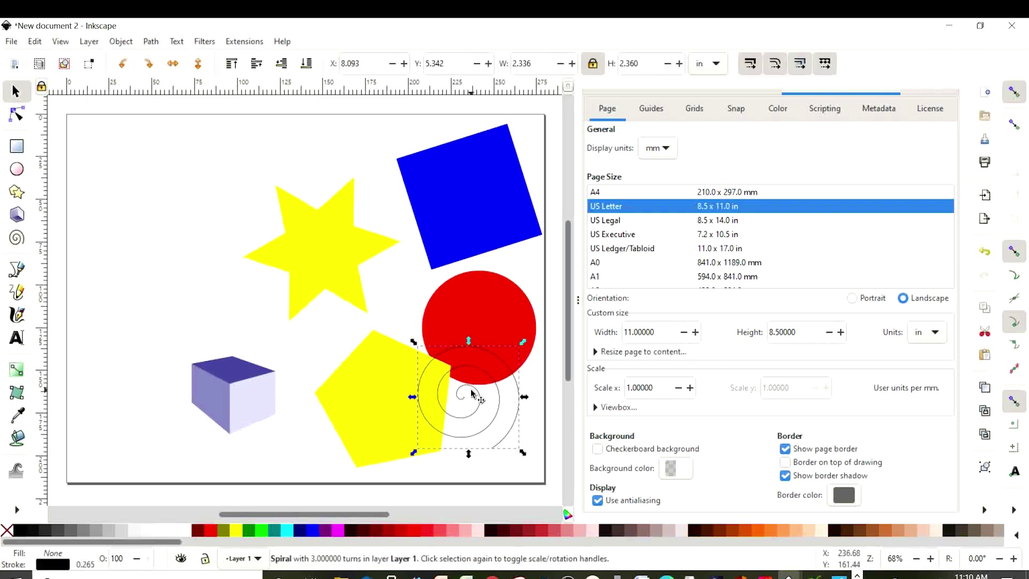
pyautogui.moveTo(465, 390); pyautogui.dragTo(486, 414)
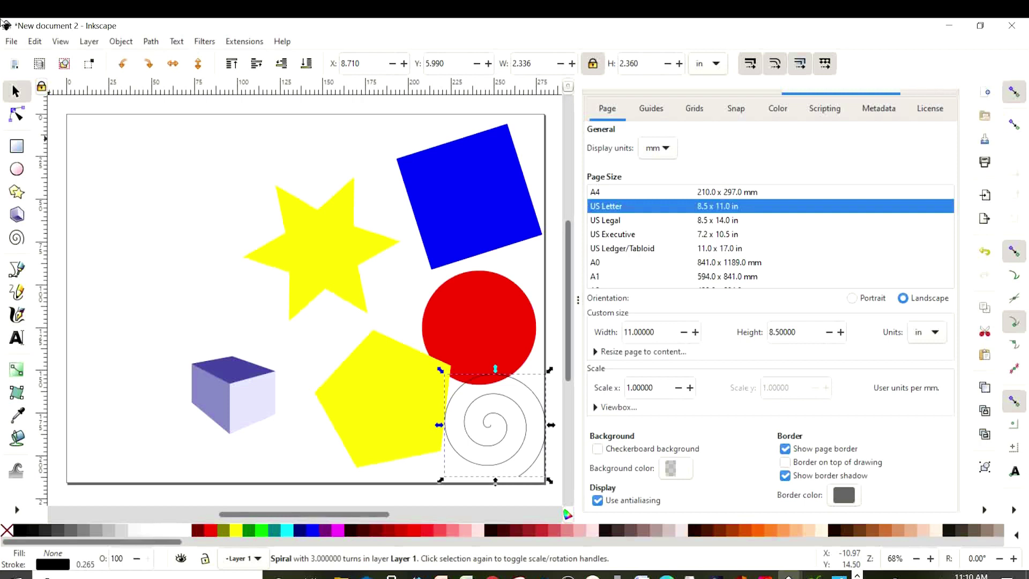
pyautogui.click(211, 242)
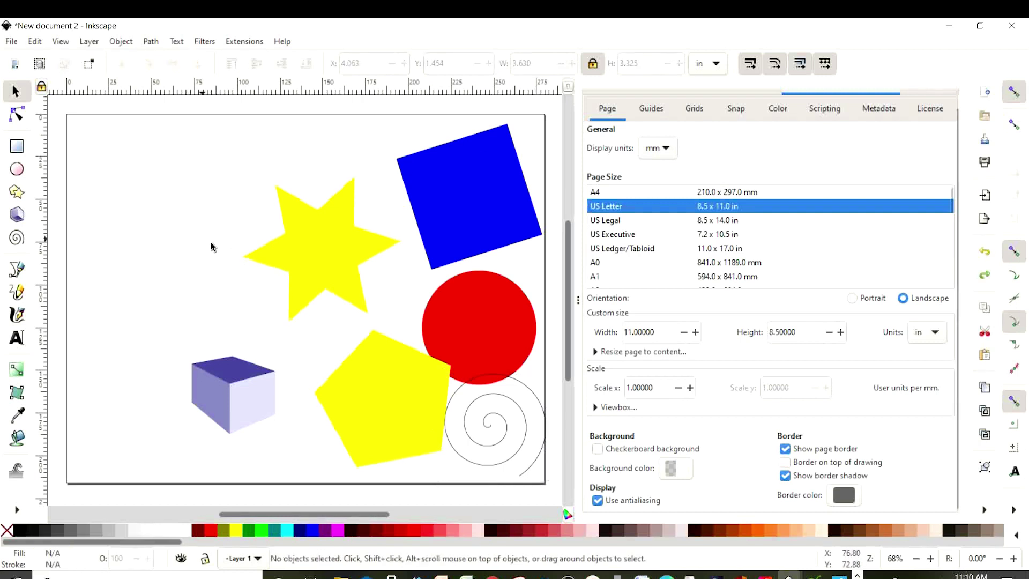
# - Move the six-pointed star to the top-left and fill it hot pink (#FF2A7F)
pyautogui.click(342, 263)
pyautogui.moveTo(342, 263); pyautogui.dragTo(198, 225)
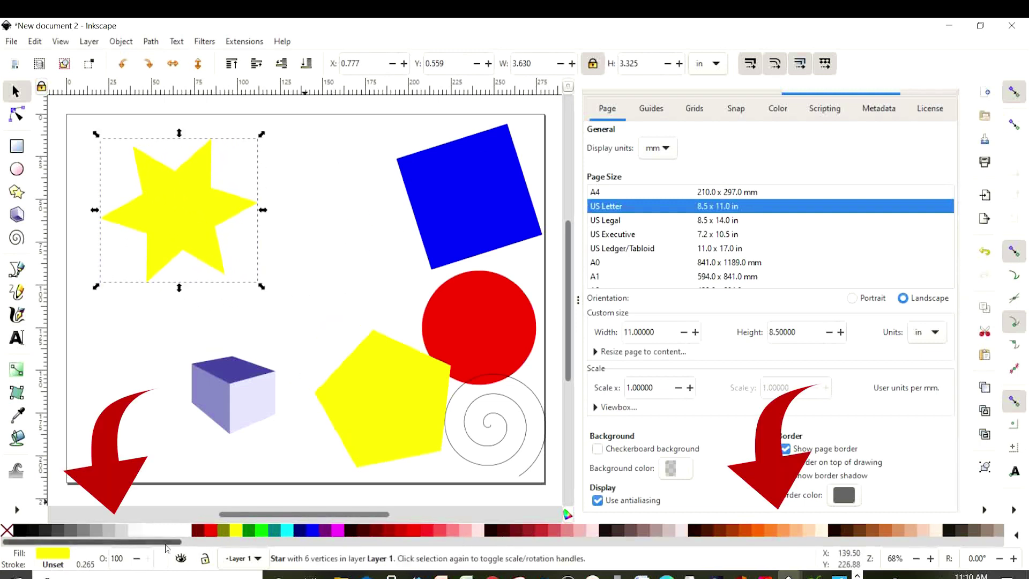
pyautogui.moveTo(165, 546); pyautogui.dragTo(966, 556)
pyautogui.click(837, 530)
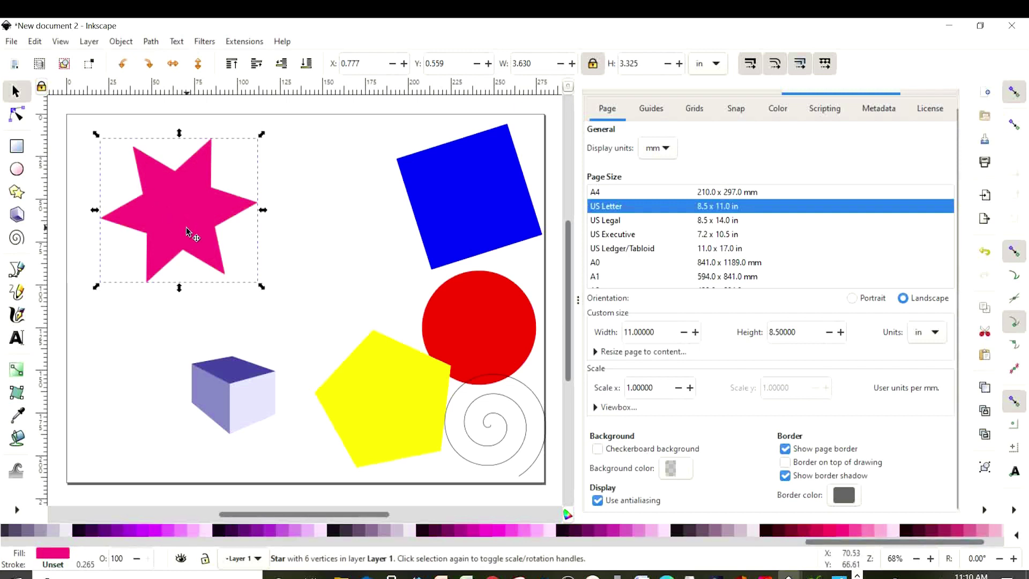
pyautogui.moveTo(188, 232); pyautogui.dragTo(259, 228)
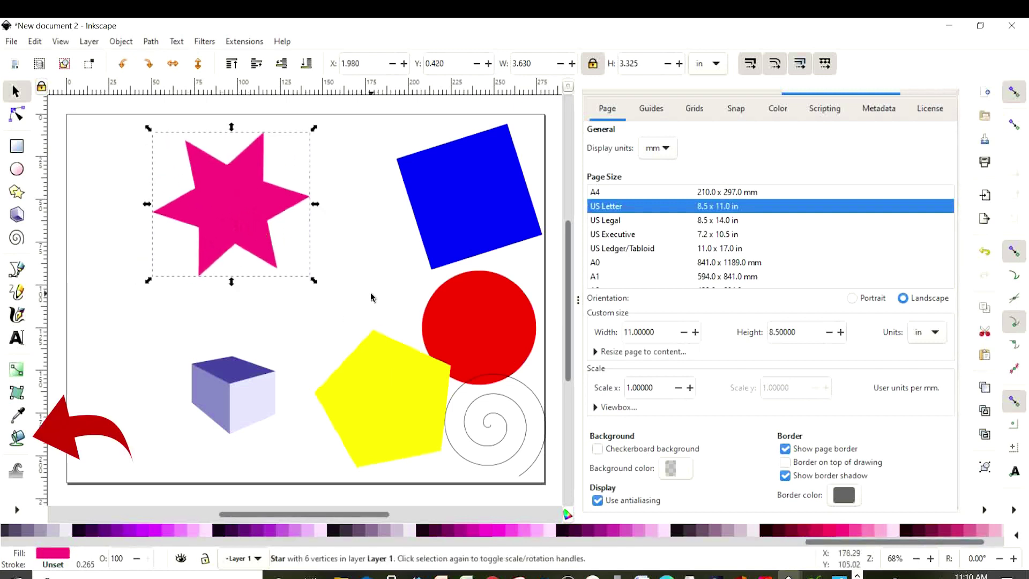
# - Move the yellow pentagon up beside the star
pyautogui.click(337, 344)
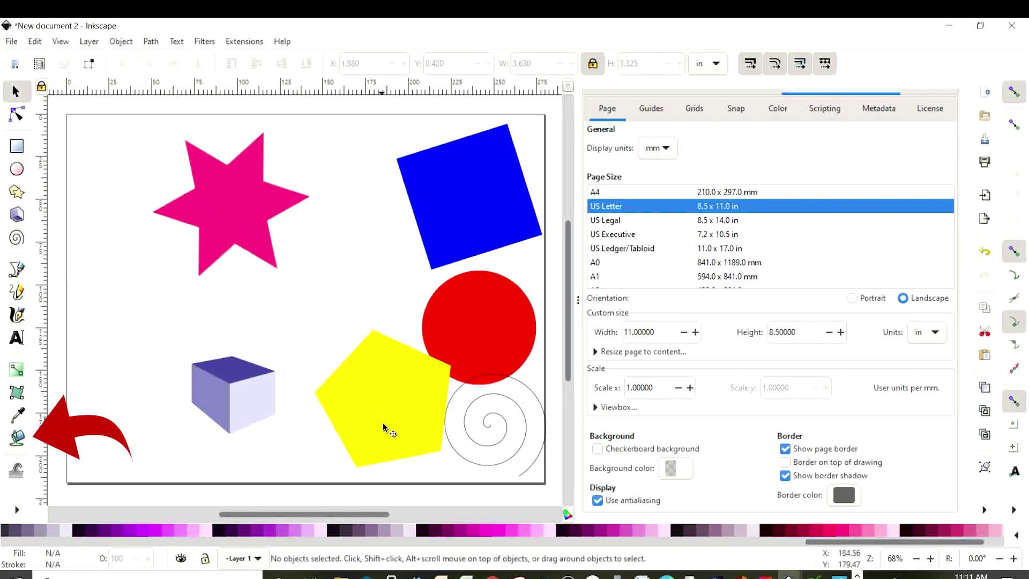
pyautogui.moveTo(382, 421); pyautogui.dragTo(339, 366)
pyautogui.click(339, 366)
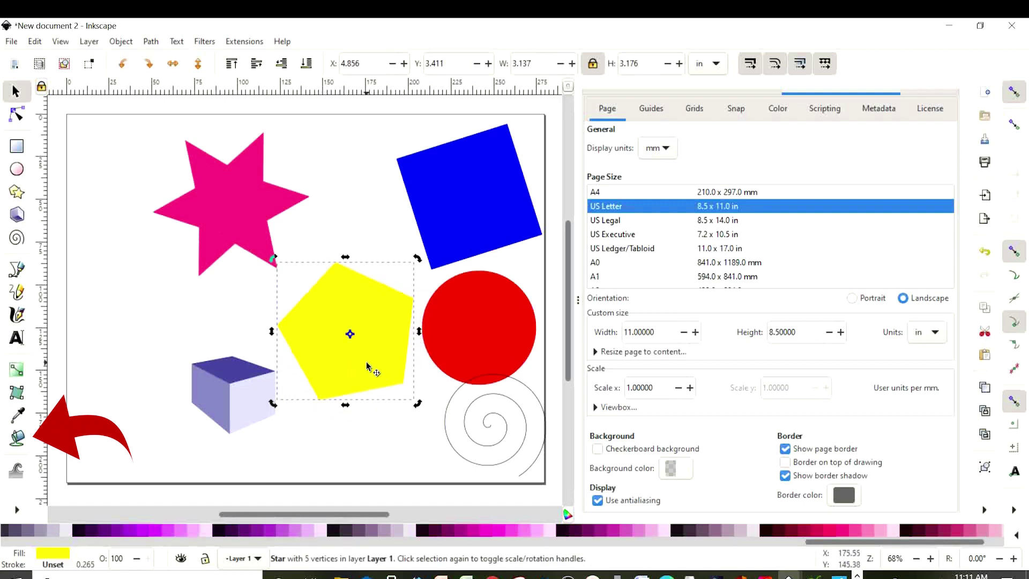
# - Paint-bucket a light pink copy of the pentagon and align it over the yellow one
pyautogui.click(16, 437)
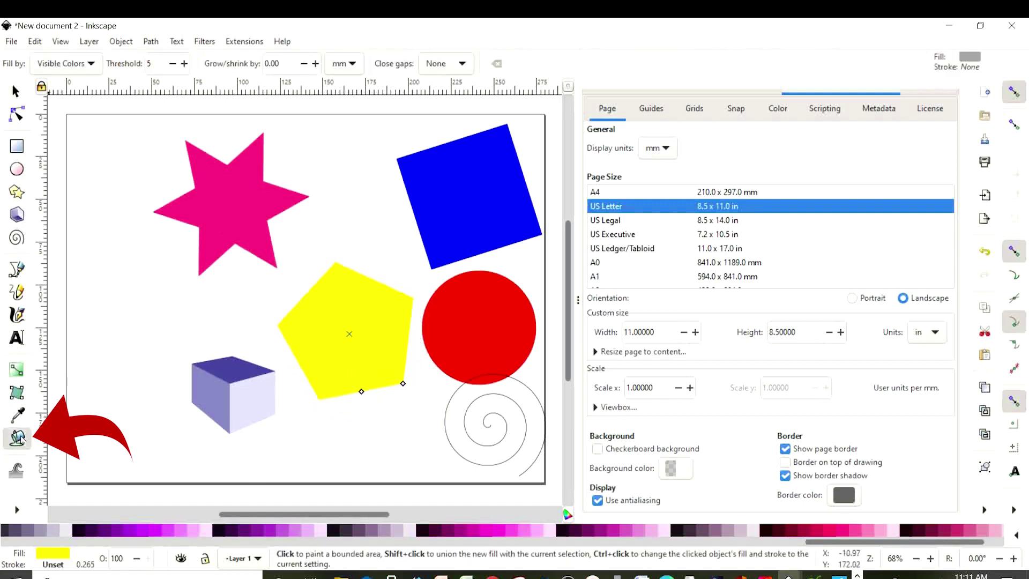
pyautogui.click(310, 304)
pyautogui.press('s')
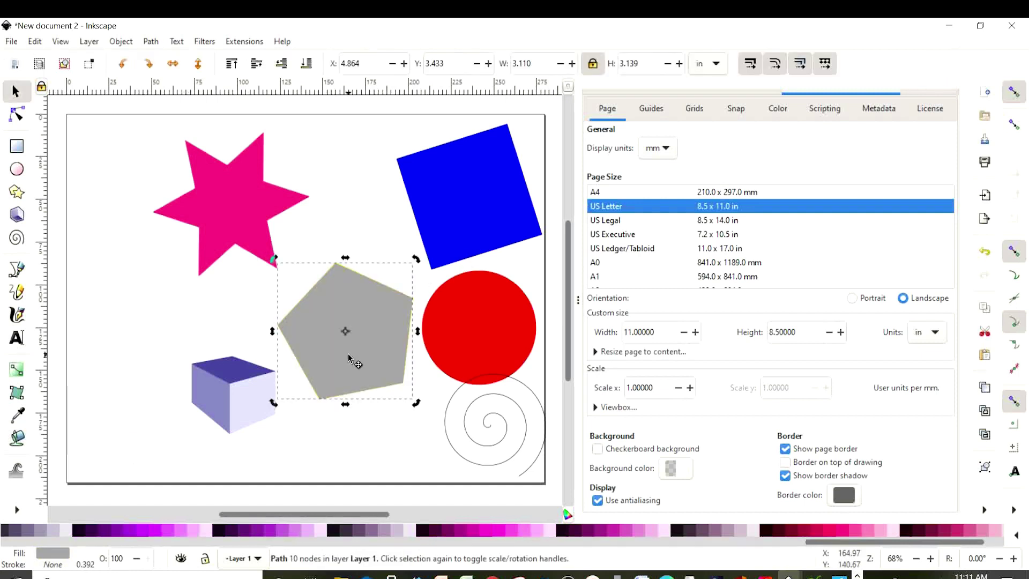
pyautogui.click(207, 532)
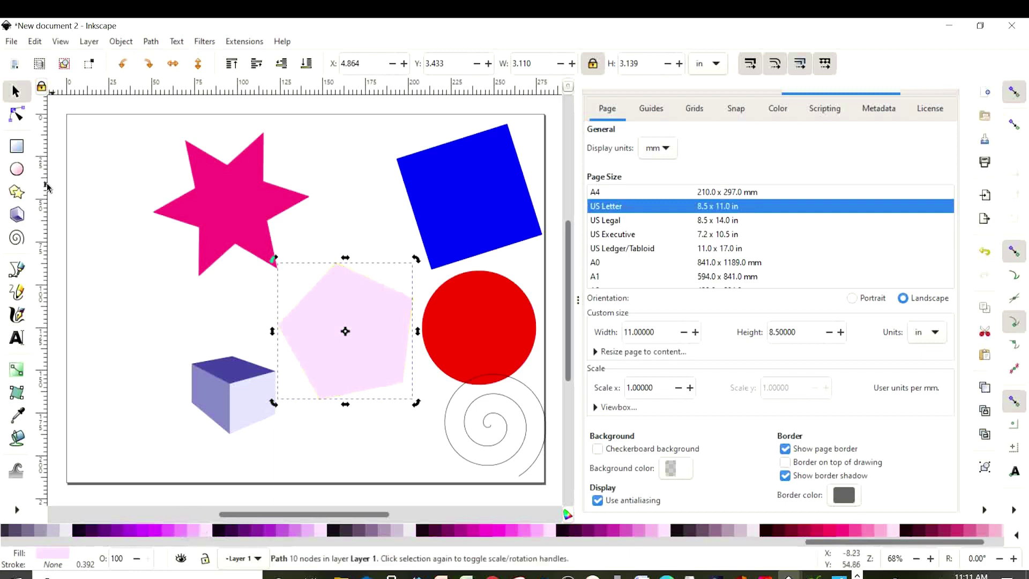
pyautogui.click(316, 339)
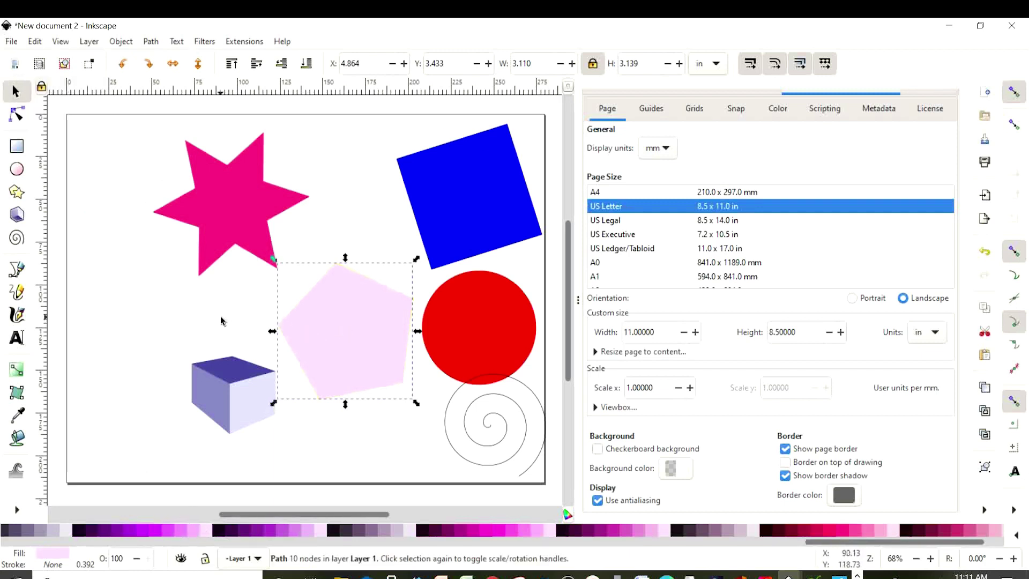
pyautogui.click(199, 311)
pyautogui.moveTo(348, 349)
pyautogui.mouseDown()
pyautogui.moveTo(349, 326)
pyautogui.moveTo(356, 436)
pyautogui.moveTo(343, 339)
pyautogui.mouseUp()
pyautogui.click(416, 454)
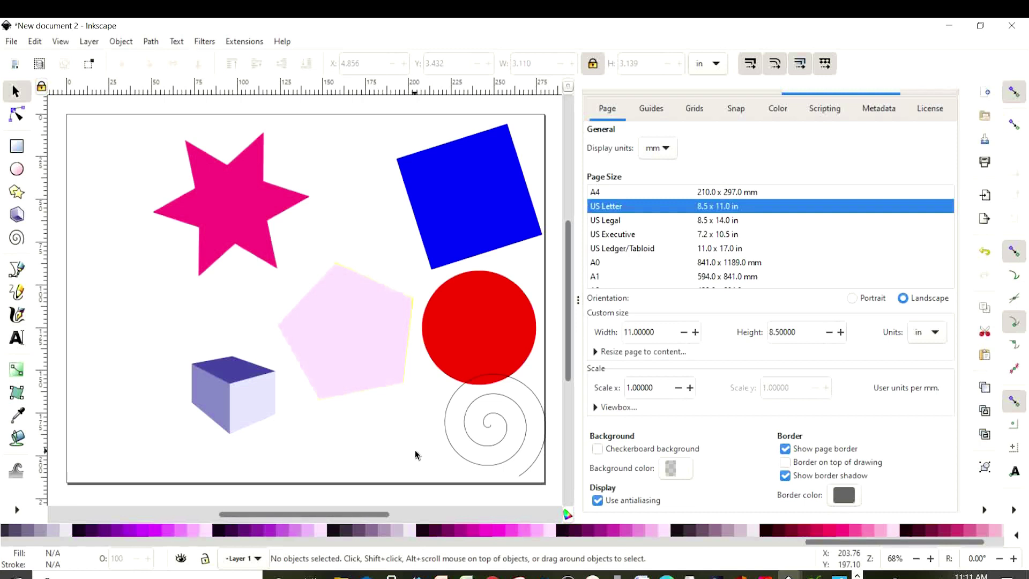
# - Eyedrop the cube's dark purple top colour onto the red circle
pyautogui.click(454, 332)
pyautogui.click(468, 321)
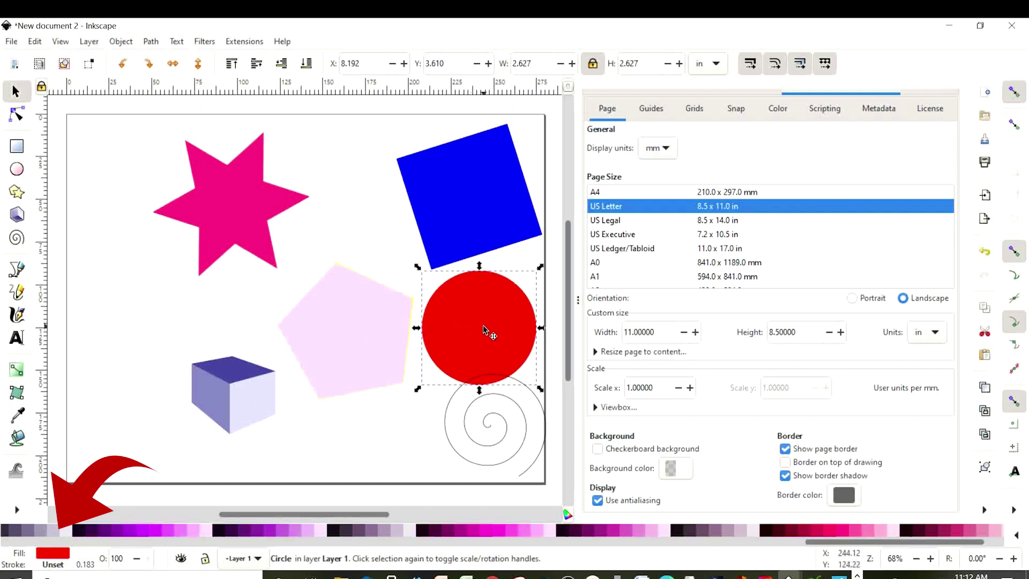
pyautogui.click(60, 557)
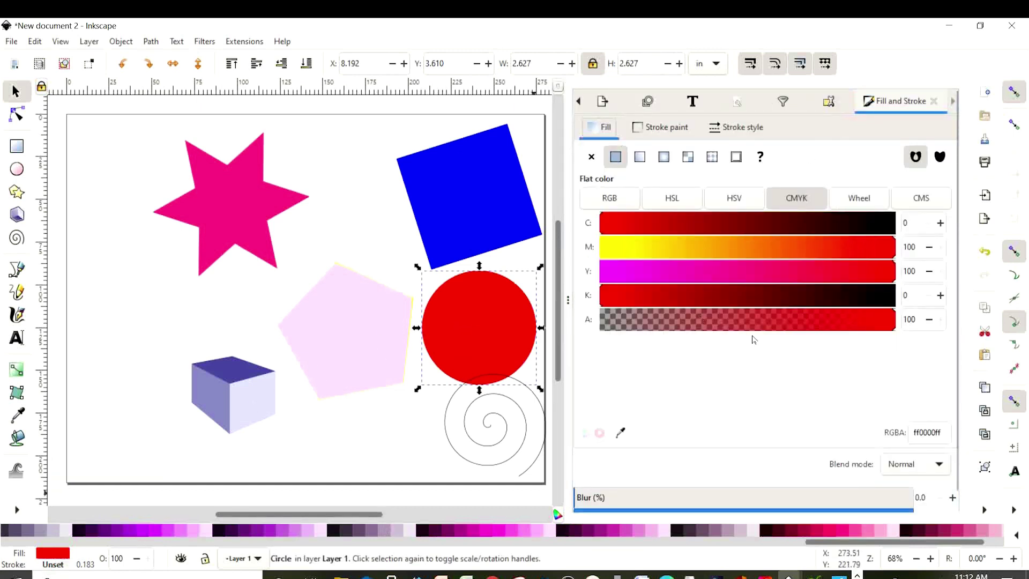
pyautogui.click(622, 433)
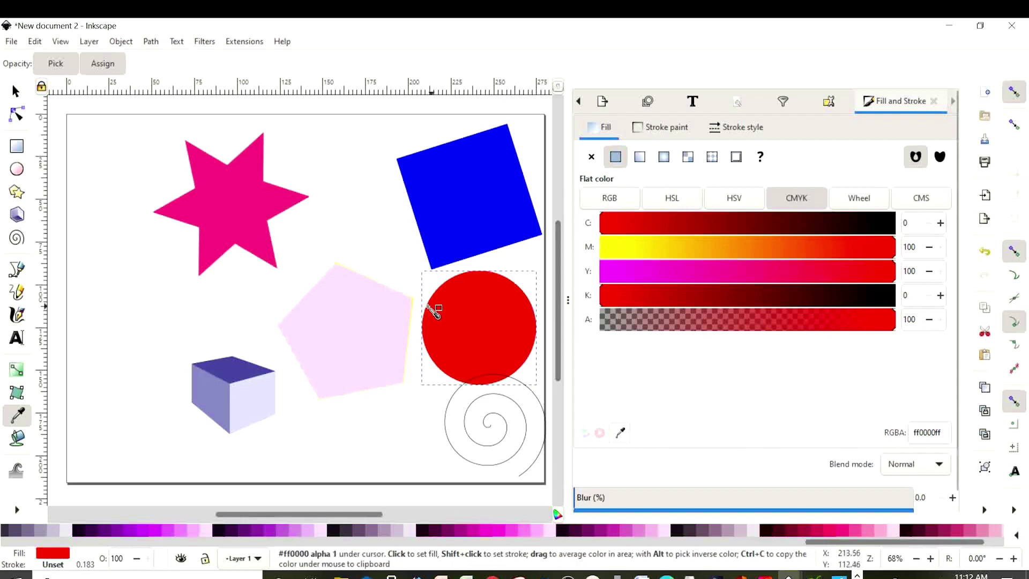
pyautogui.click(238, 368)
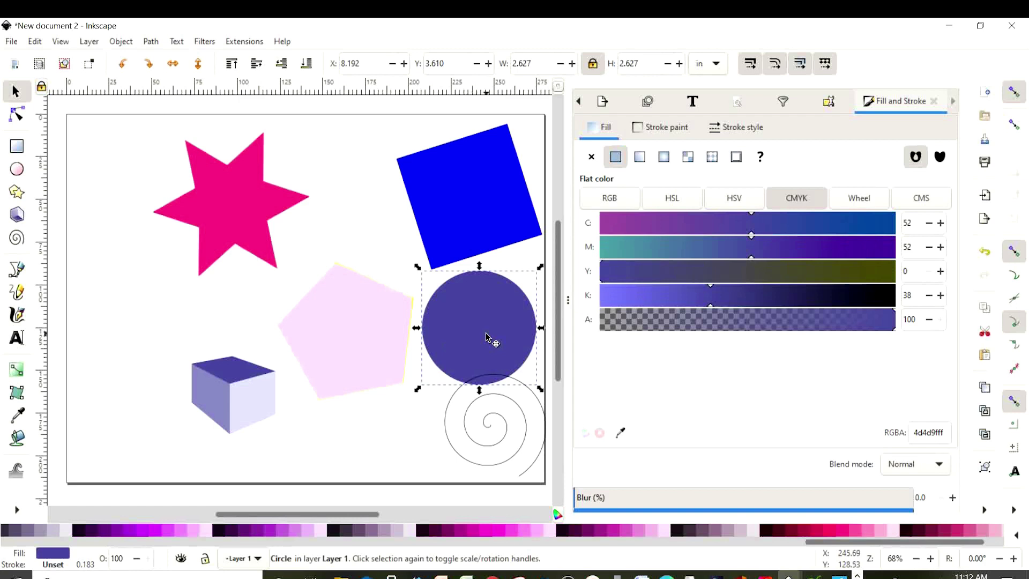
# - Give the blue square the pentagon's pale pink fill (f6d5ff)
pyautogui.click(471, 227)
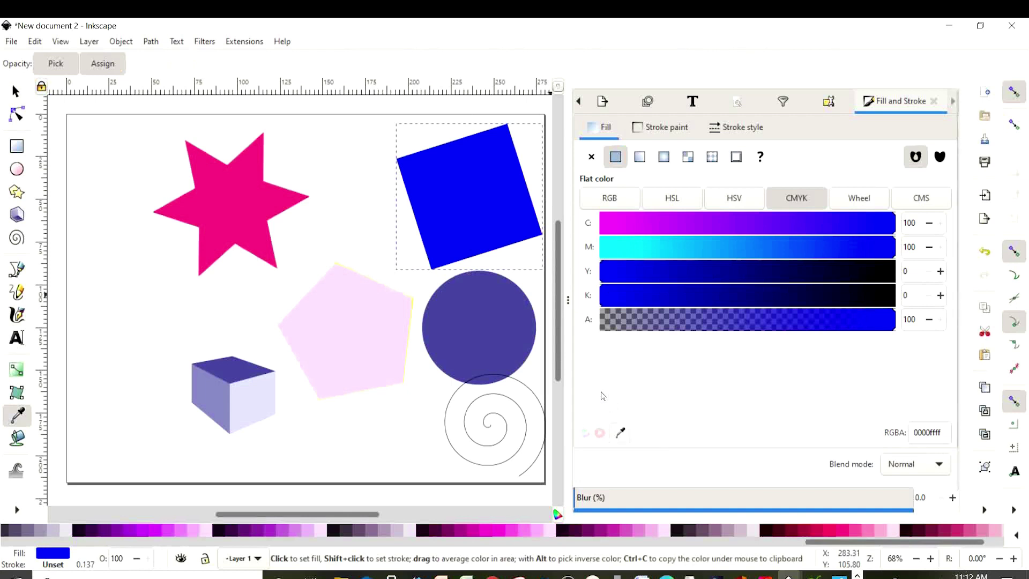
pyautogui.click(384, 343)
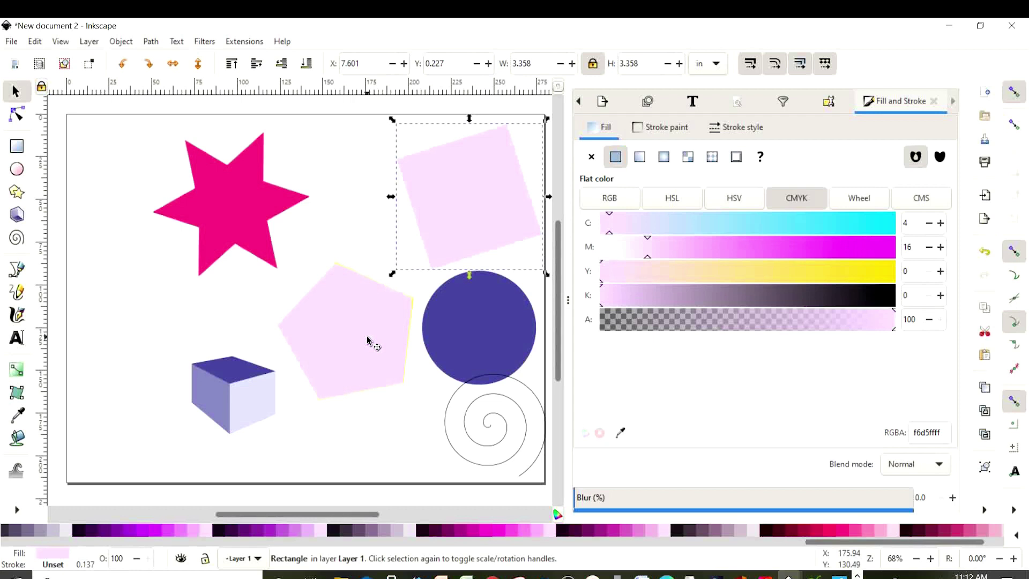
pyautogui.click(328, 451)
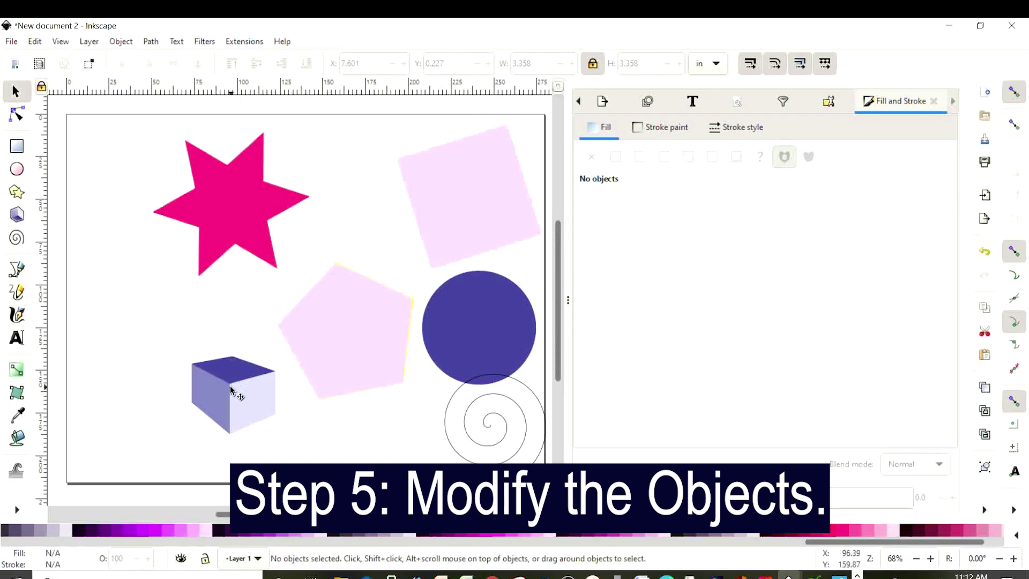
# - Move the cube down beside the spiral and the star to the top left
pyautogui.moveTo(271, 415); pyautogui.dragTo(456, 459)
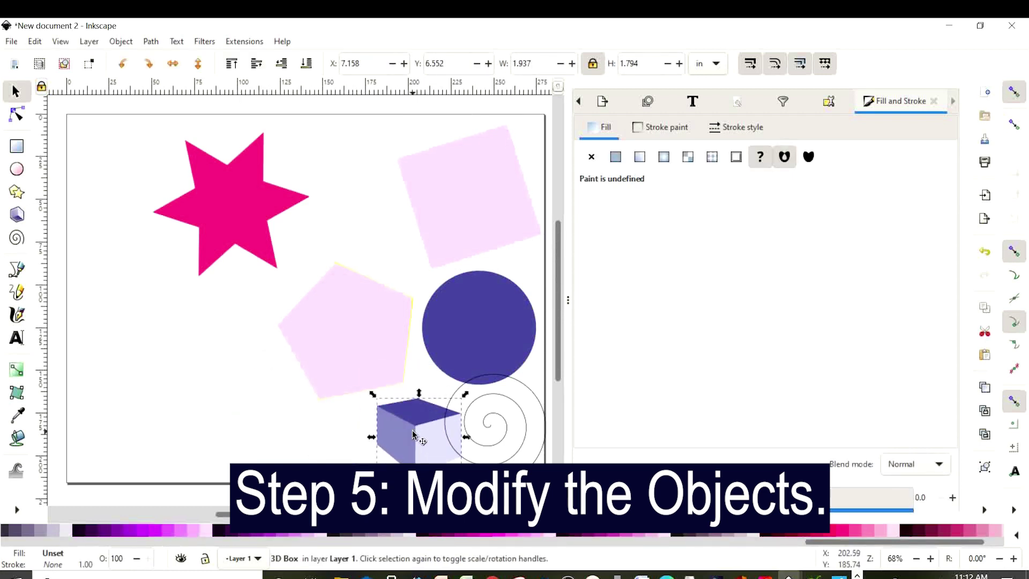
pyautogui.click(334, 369)
pyautogui.click(323, 238)
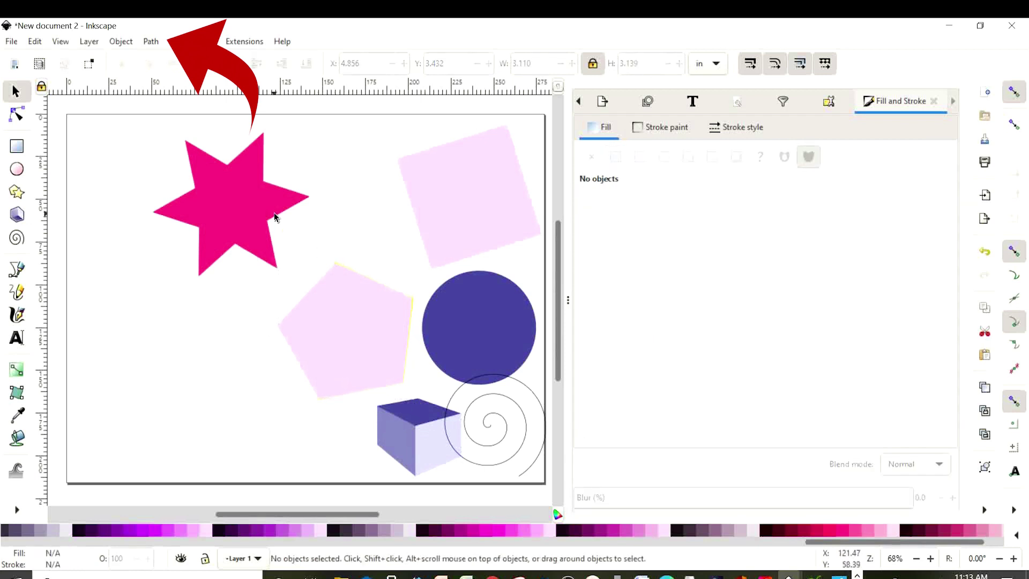
pyautogui.moveTo(239, 202); pyautogui.dragTo(178, 227)
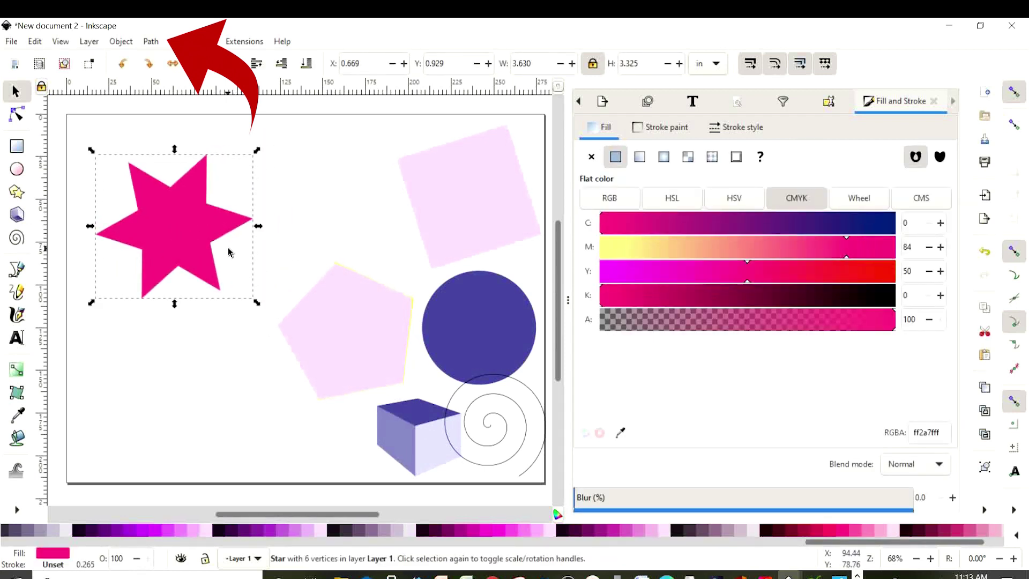
# - Convert the star to a path and pull two inner nodes into a spikier shape
pyautogui.click(150, 43)
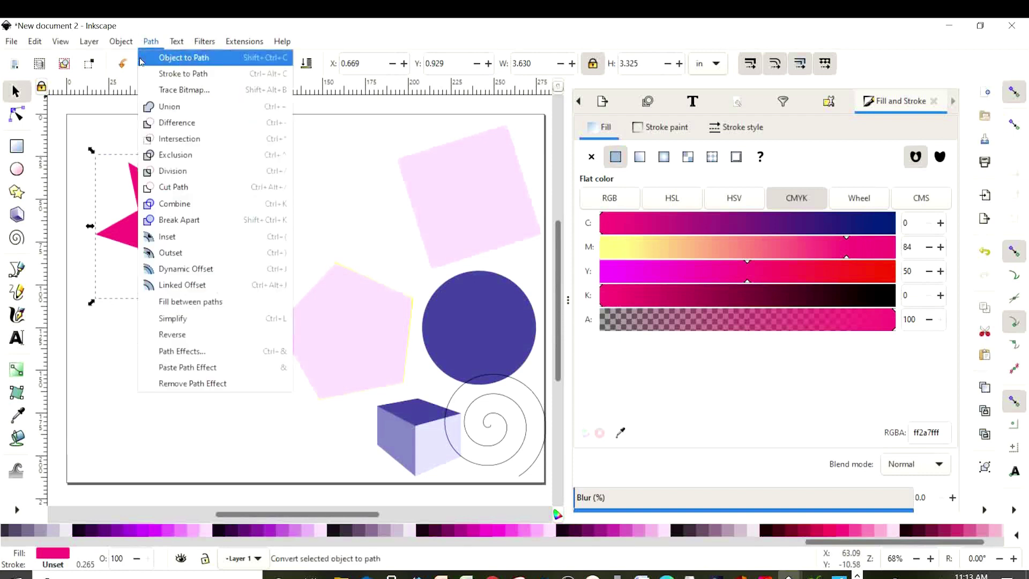
pyautogui.click(194, 60)
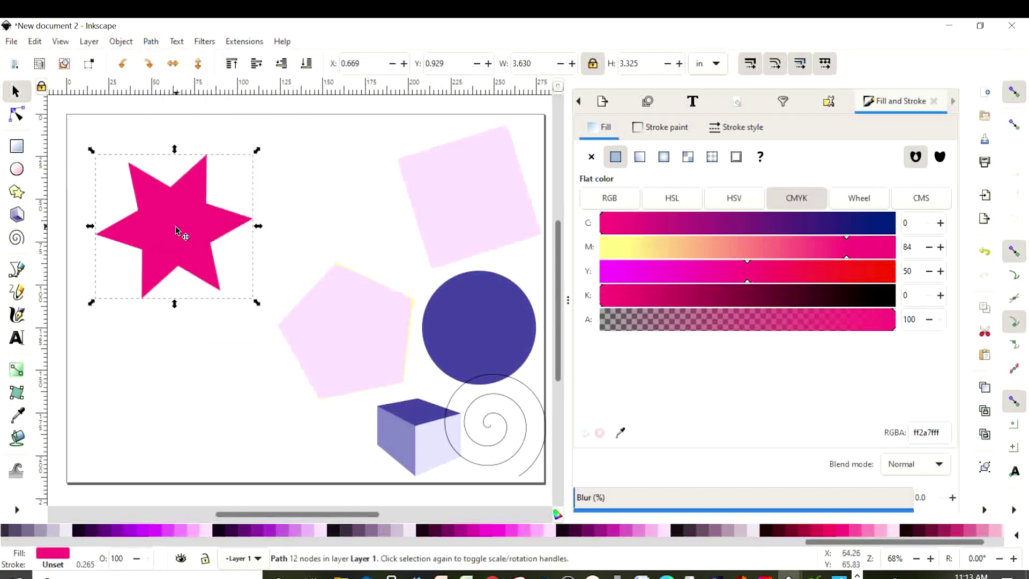
pyautogui.press('n')
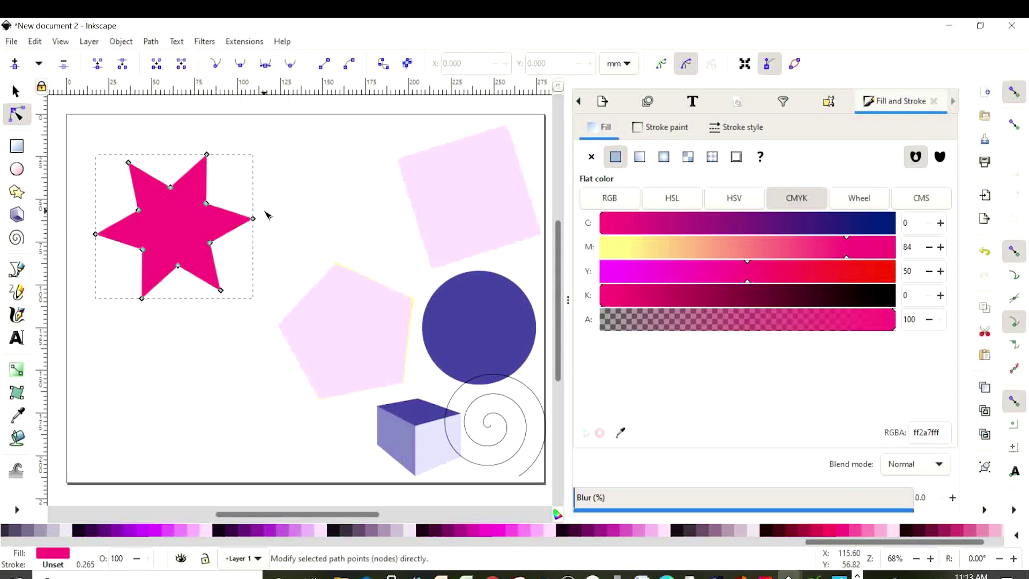
pyautogui.click(170, 188)
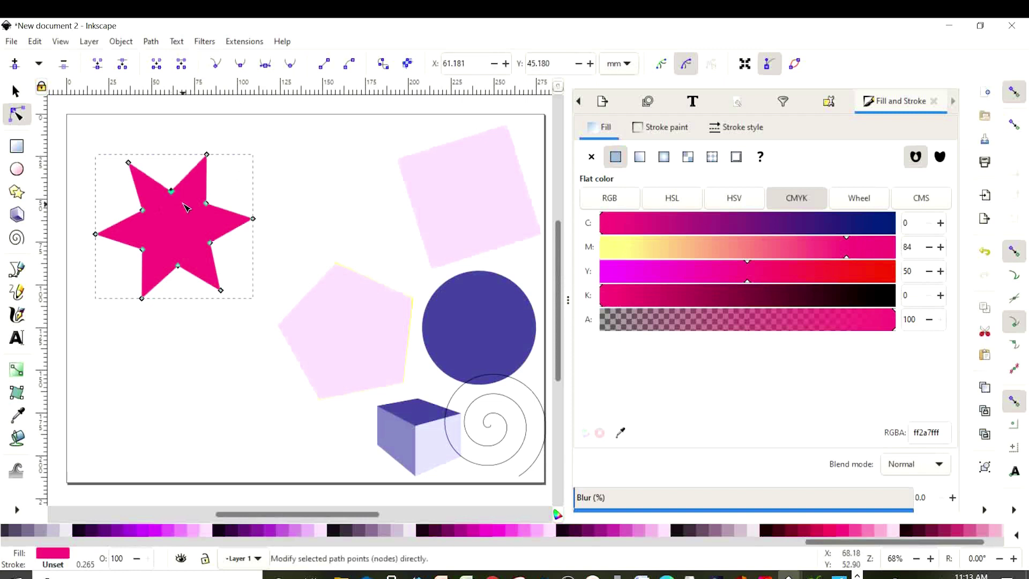
pyautogui.moveTo(171, 191); pyautogui.dragTo(162, 220)
pyautogui.moveTo(146, 254); pyautogui.dragTo(441, 207)
# - Move the yellow pentagon to the page's top left and convert it to a path
pyautogui.press('s')
pyautogui.click(338, 388)
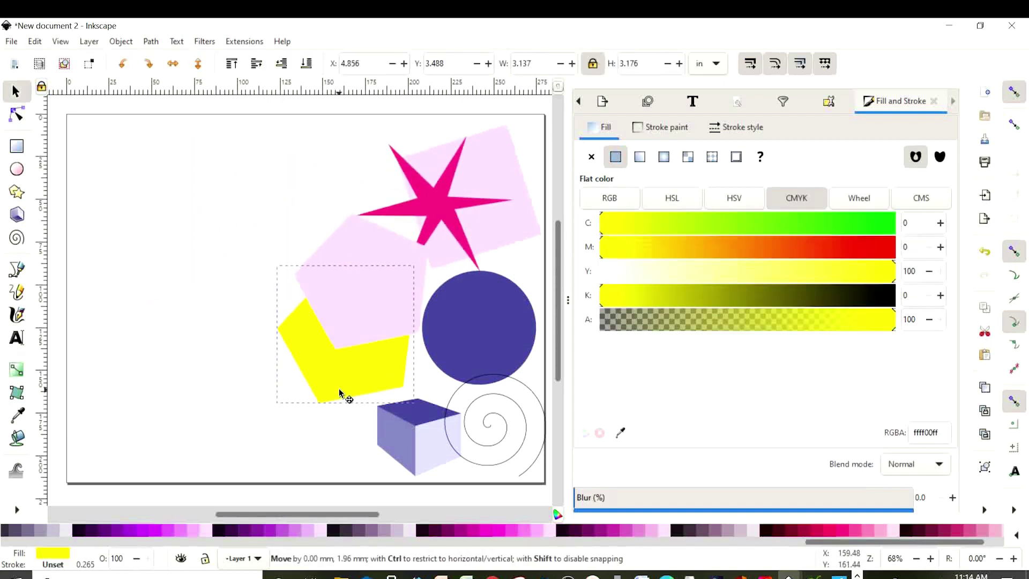
pyautogui.moveTo(338, 387); pyautogui.dragTo(222, 275)
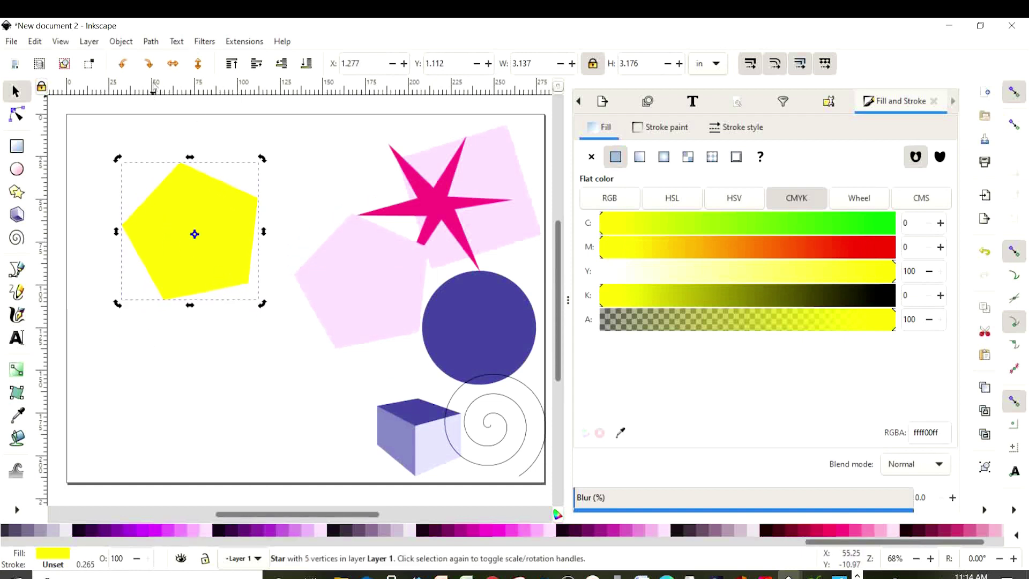
pyautogui.click(151, 42)
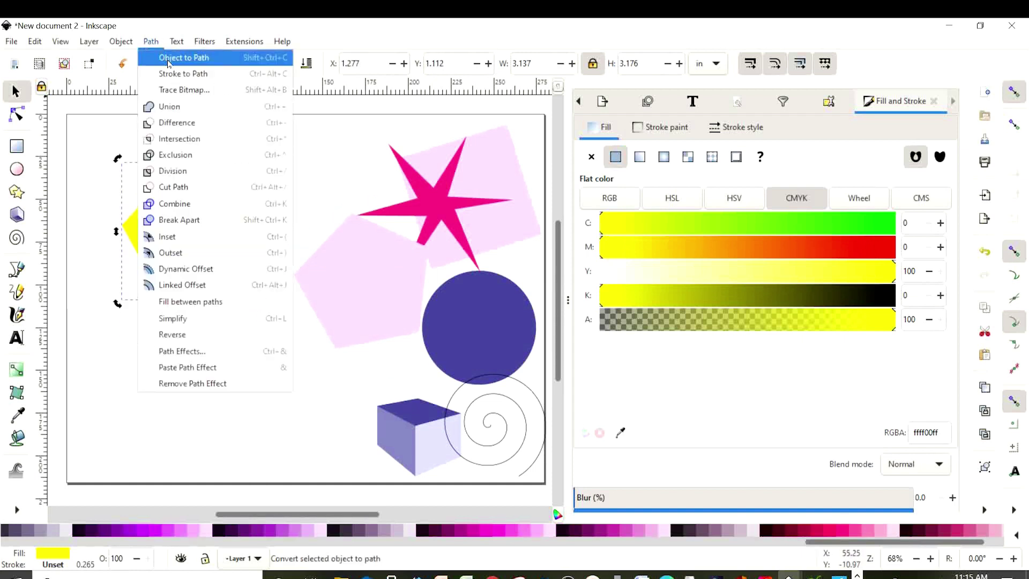
pyautogui.click(168, 59)
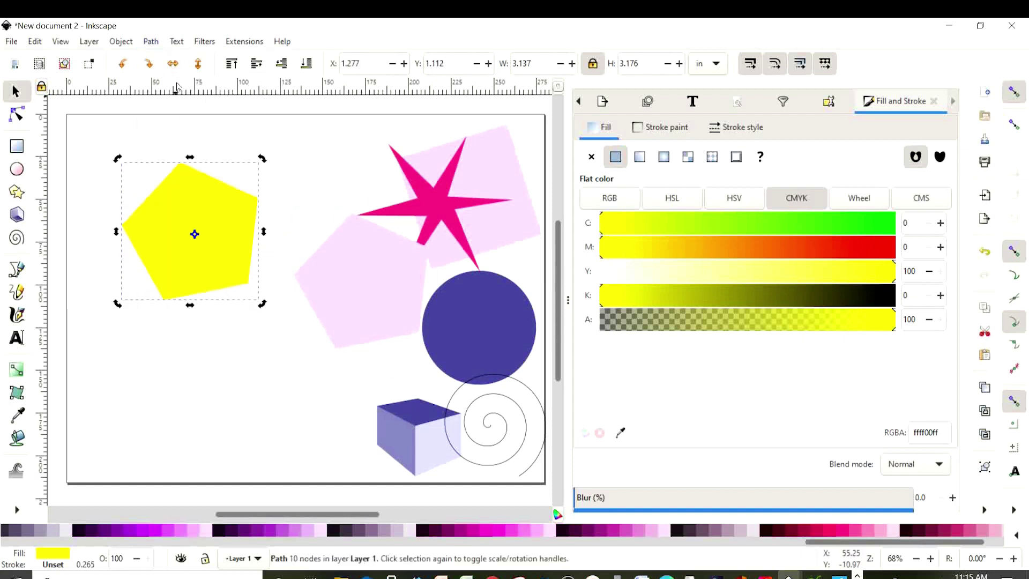
# - Insert extra nodes all around the pentagon's edges with the Node tool
pyautogui.doubleClick(202, 220)
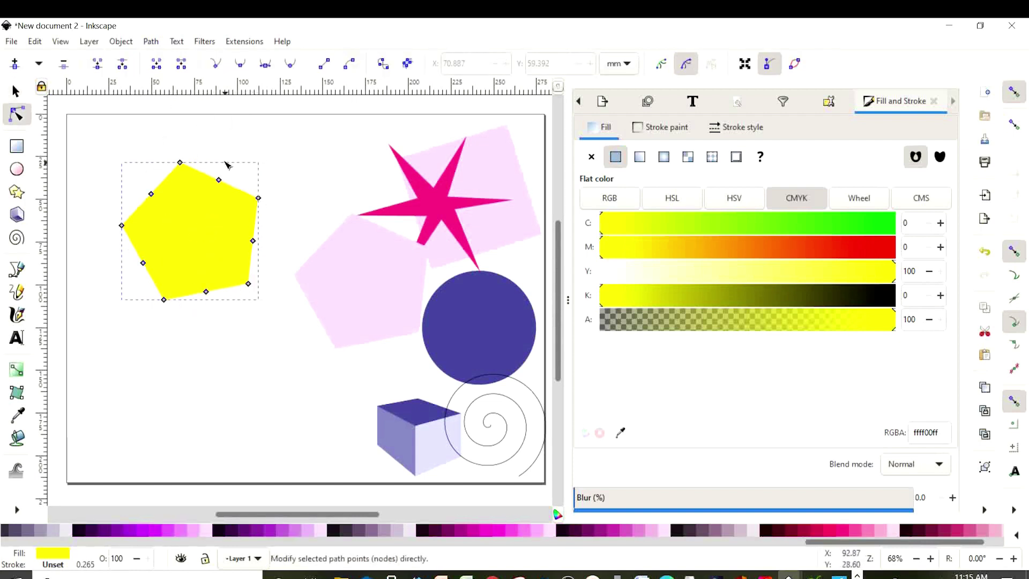
pyautogui.click(253, 240)
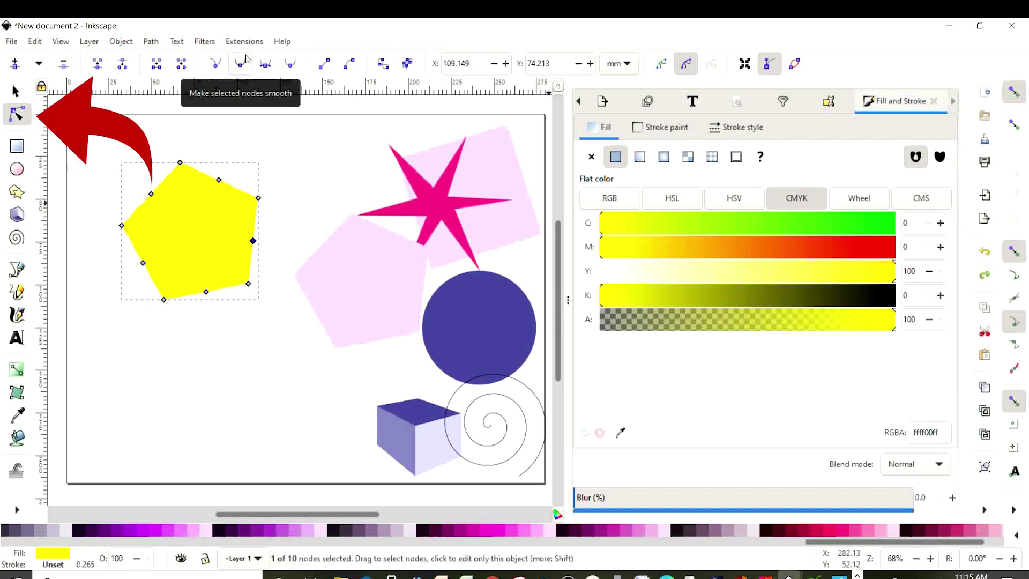
pyautogui.doubleClick(165, 181)
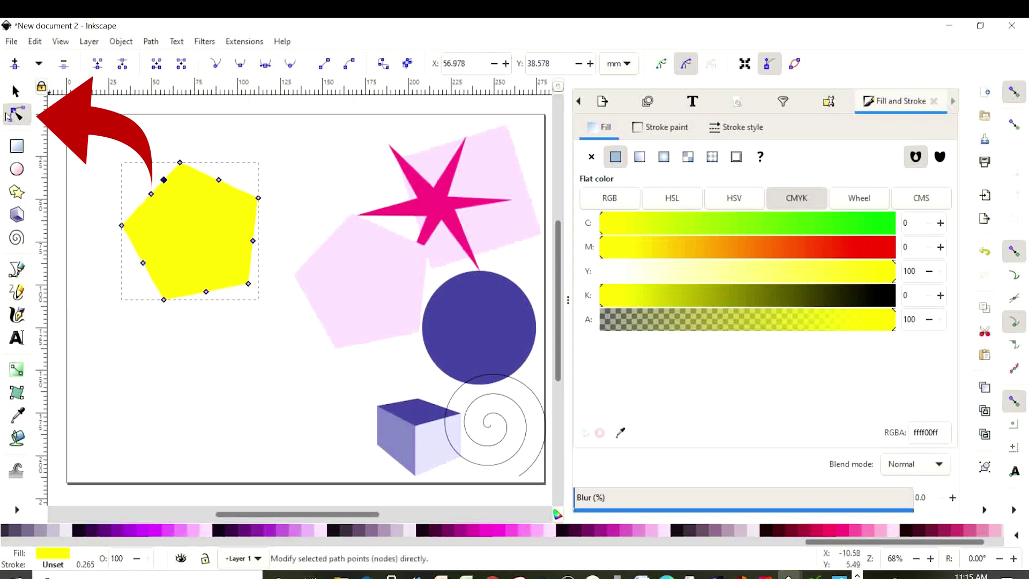
pyautogui.doubleClick(201, 172)
pyautogui.doubleClick(238, 189)
pyautogui.doubleClick(255, 221)
pyautogui.doubleClick(251, 263)
pyautogui.doubleClick(227, 288)
pyautogui.doubleClick(186, 295)
pyautogui.doubleClick(151, 278)
pyautogui.doubleClick(133, 244)
pyautogui.doubleClick(135, 210)
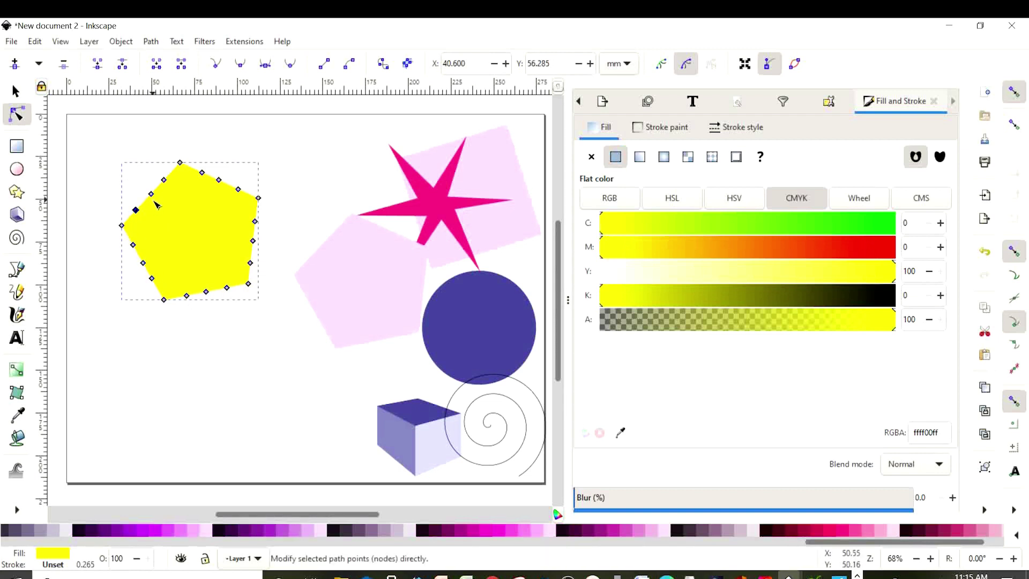
# - Drag four edge nodes inward to notch the pentagon into petals
pyautogui.moveTo(154, 199); pyautogui.dragTo(185, 224)
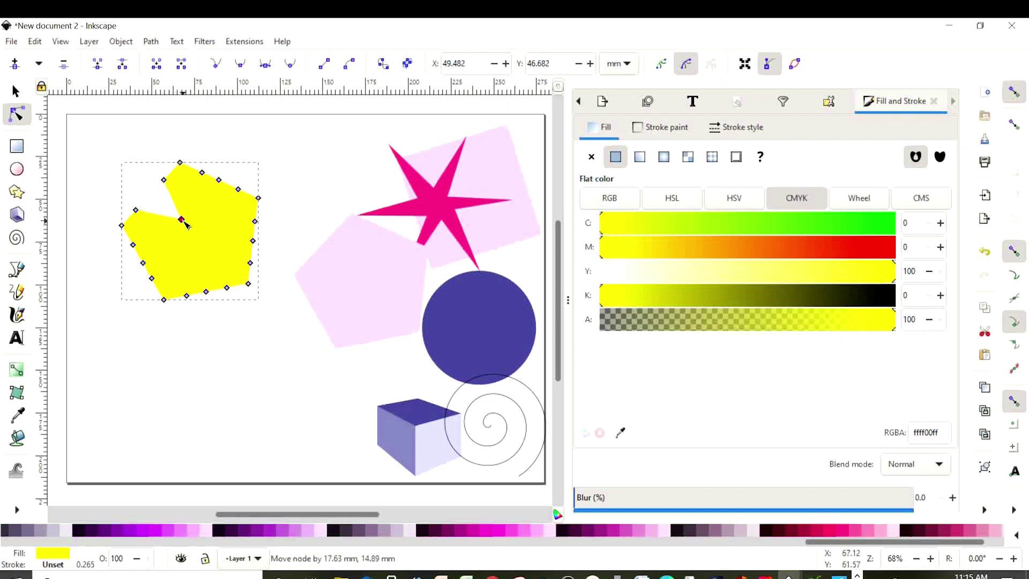
pyautogui.click(219, 181)
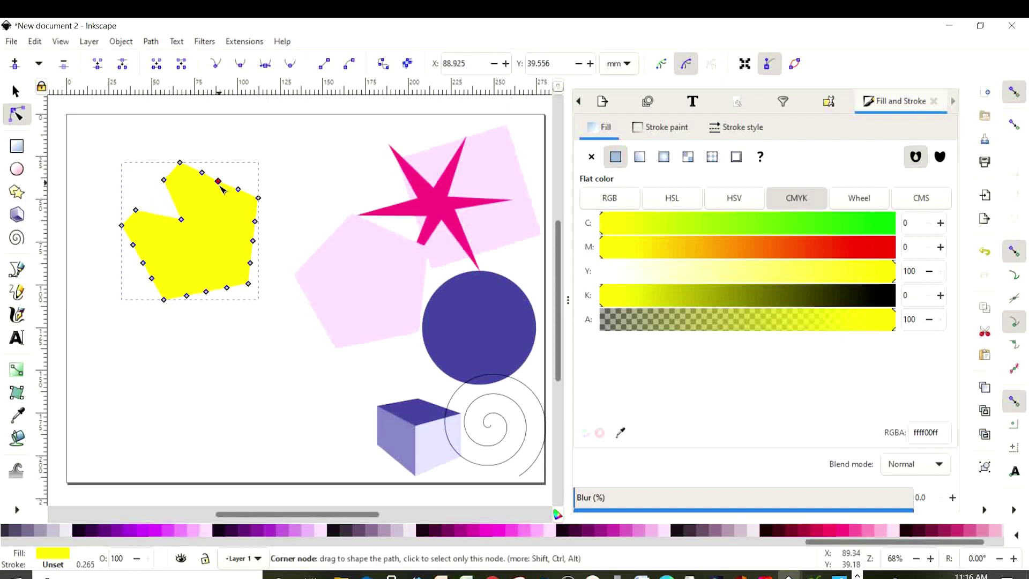
pyautogui.moveTo(221, 185); pyautogui.dragTo(198, 218)
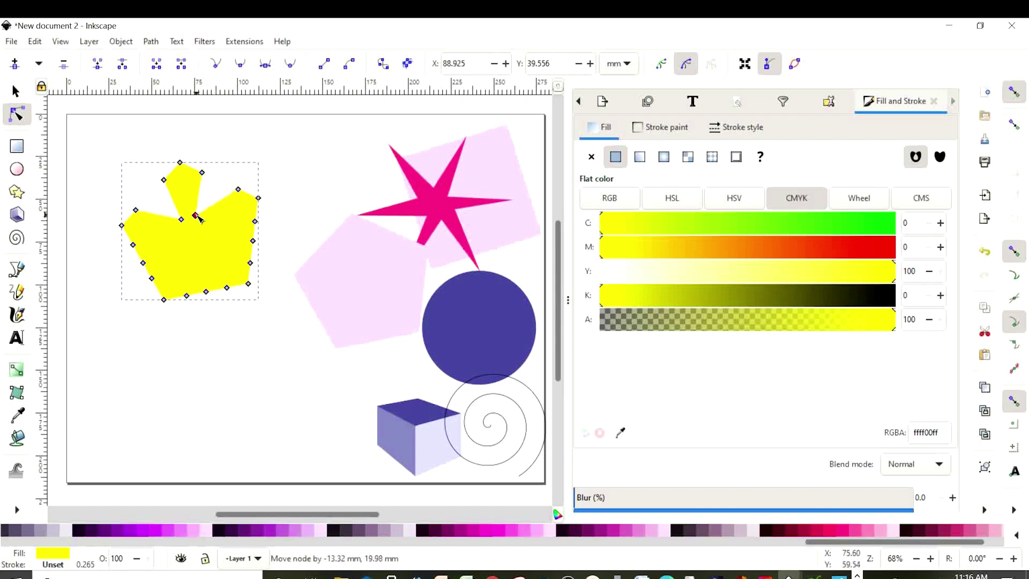
pyautogui.moveTo(145, 264); pyautogui.dragTo(179, 236)
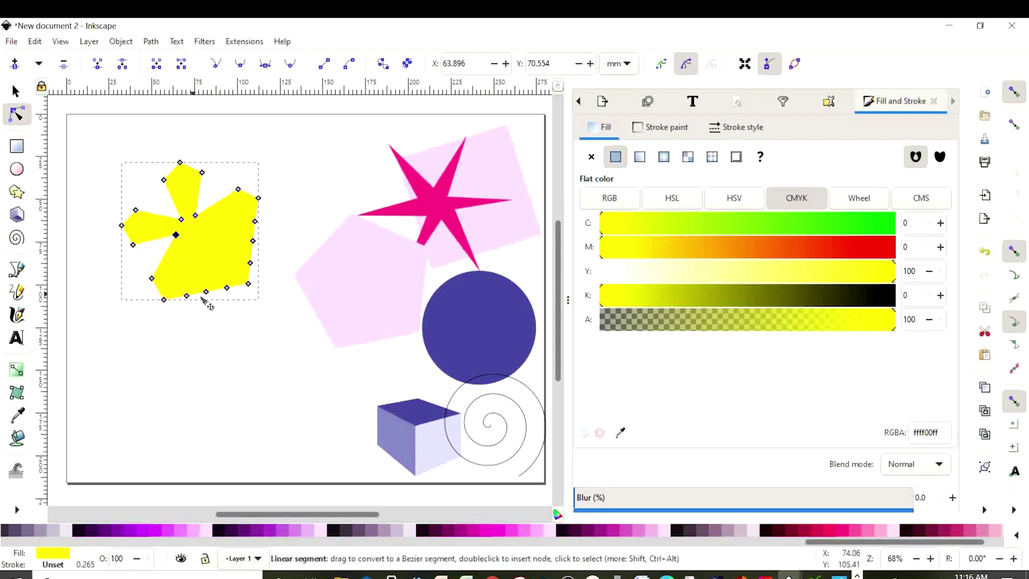
pyautogui.moveTo(208, 296); pyautogui.dragTo(207, 230)
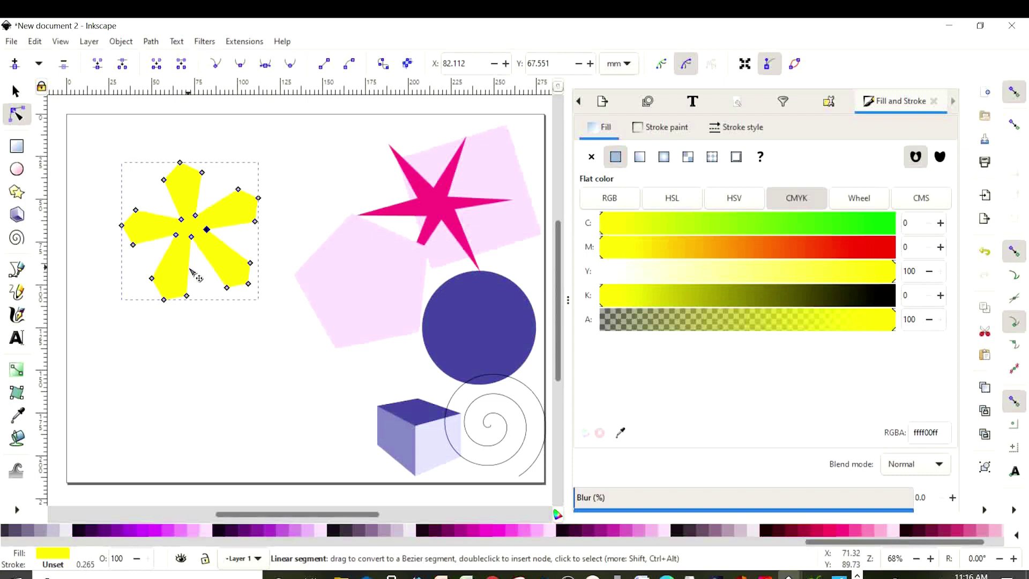
# - Add nodes along the edges of the lower and upper petals
pyautogui.doubleClick(163, 256)
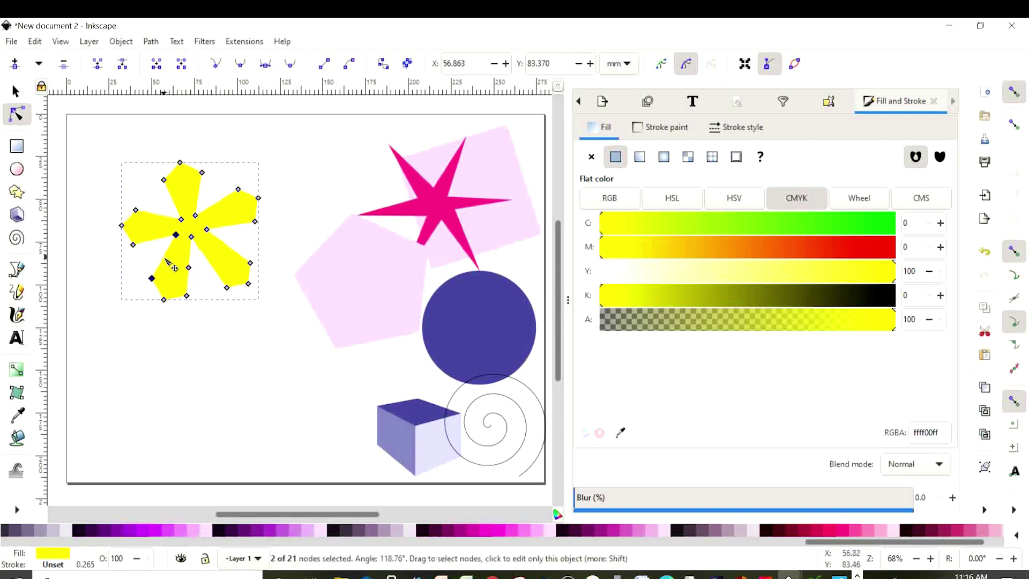
pyautogui.doubleClick(207, 261)
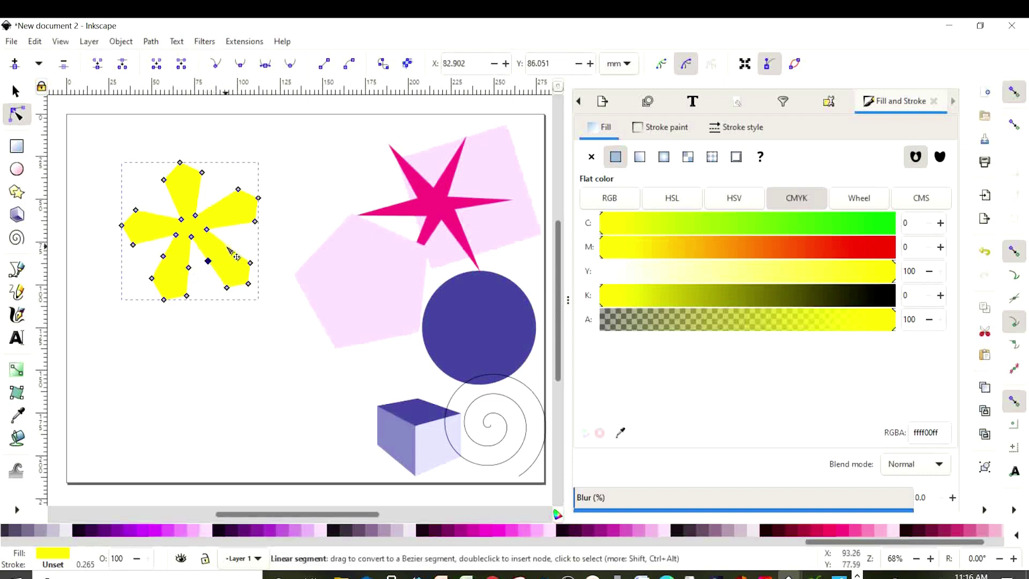
pyautogui.doubleClick(228, 247)
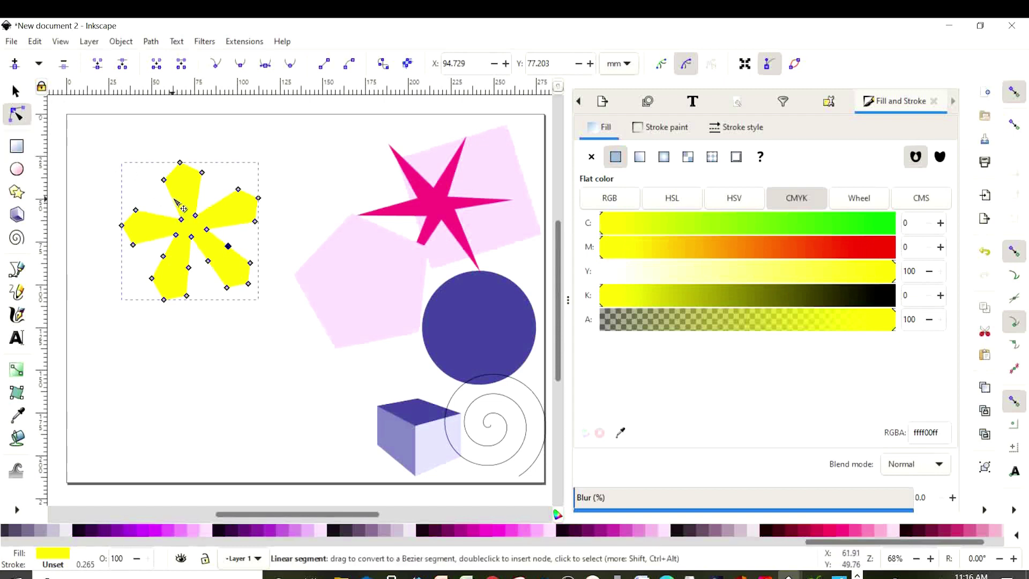
pyautogui.doubleClick(172, 198)
pyautogui.doubleClick(198, 194)
pyautogui.doubleClick(221, 198)
pyautogui.doubleClick(234, 224)
pyautogui.doubleClick(154, 238)
pyautogui.doubleClick(160, 215)
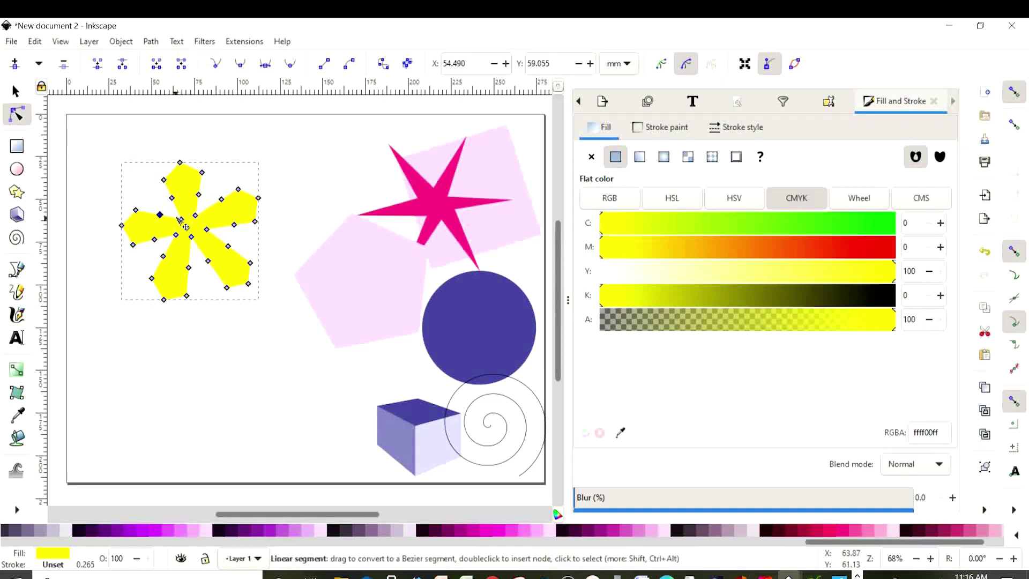
# - Round the petals by moving nodes, undoing mis-snapped moves, then deselect the flower
pyautogui.moveTo(172, 198); pyautogui.dragTo(234, 232)
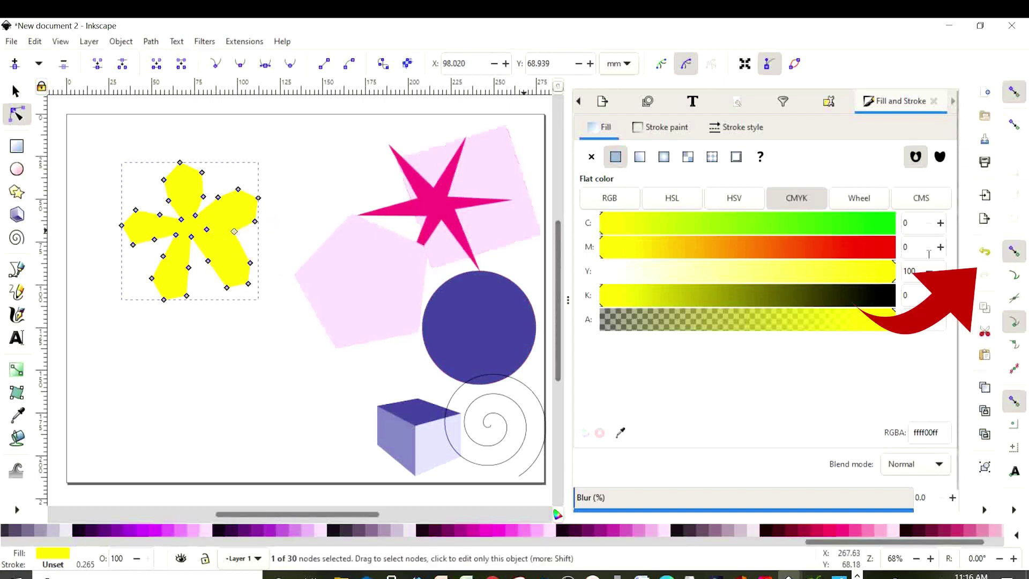
pyautogui.click(986, 252)
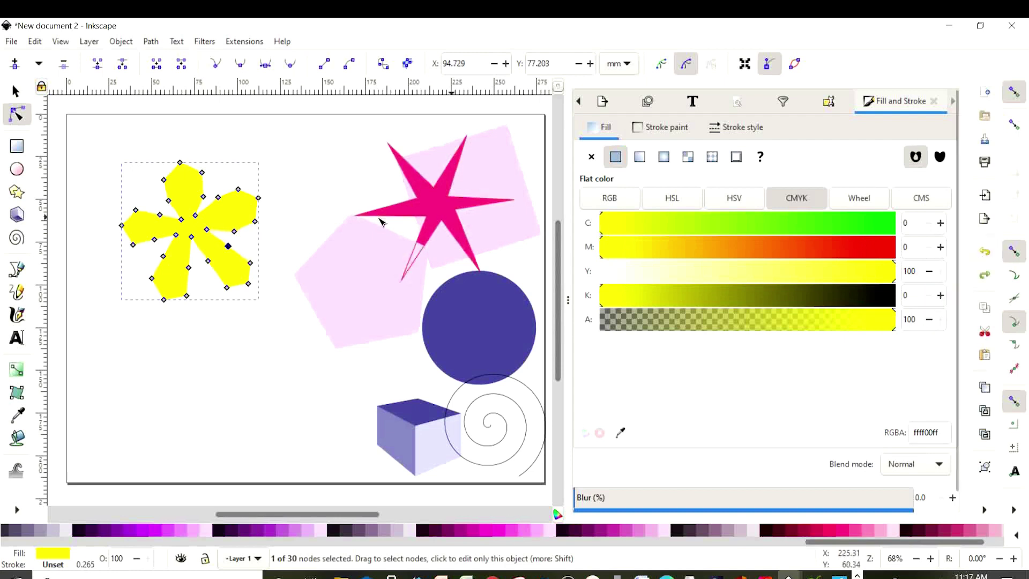
pyautogui.moveTo(229, 247); pyautogui.dragTo(234, 231)
pyautogui.click(984, 251)
pyautogui.moveTo(207, 261); pyautogui.dragTo(155, 239)
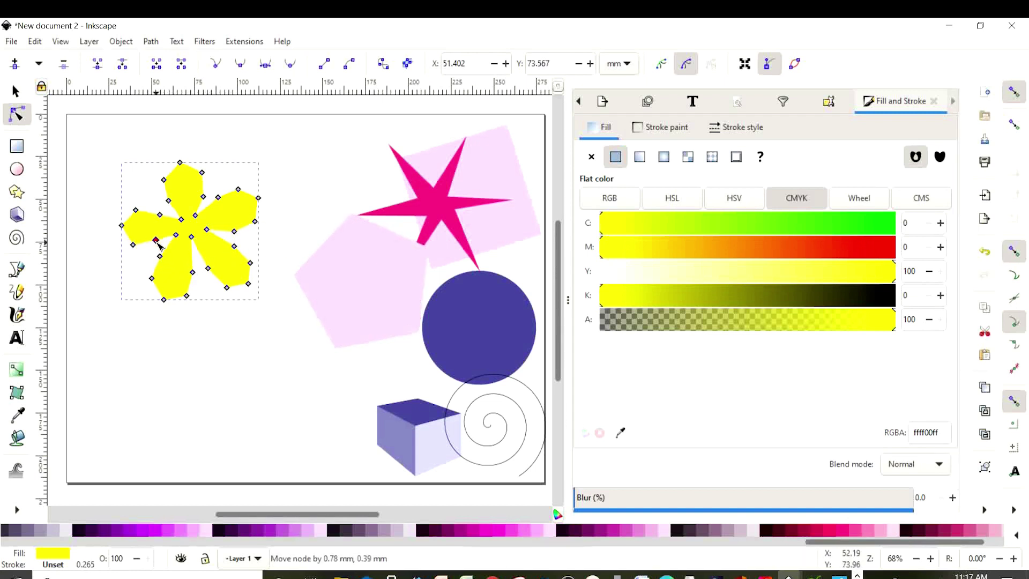
pyautogui.click(159, 213)
pyautogui.click(374, 163)
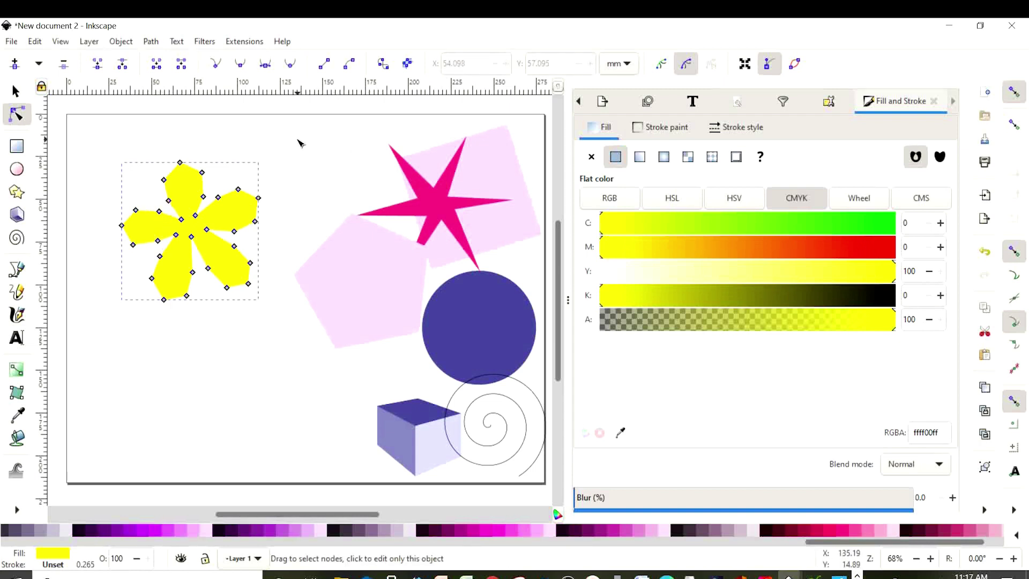
pyautogui.click(16, 93)
# - Shrink the blue circle onto the flower, raise it to top, and colour it lilac #CD87DE
pyautogui.click(327, 166)
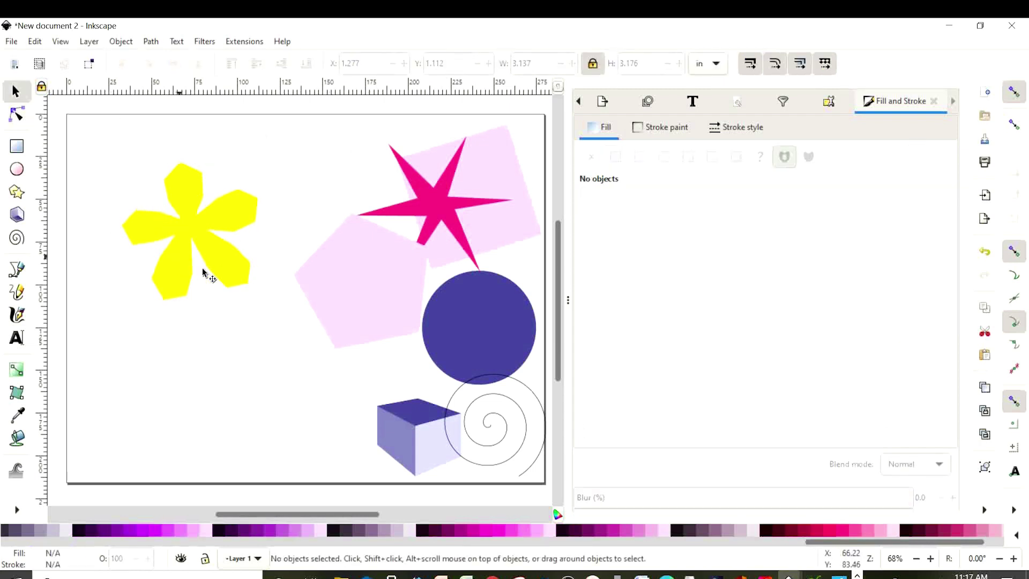
pyautogui.moveTo(485, 329); pyautogui.dragTo(239, 364)
pyautogui.moveTo(299, 423)
pyautogui.mouseDown()
pyautogui.moveTo(222, 344)
pyautogui.moveTo(197, 287)
pyautogui.moveTo(190, 222)
pyautogui.moveTo(195, 231)
pyautogui.mouseUp()
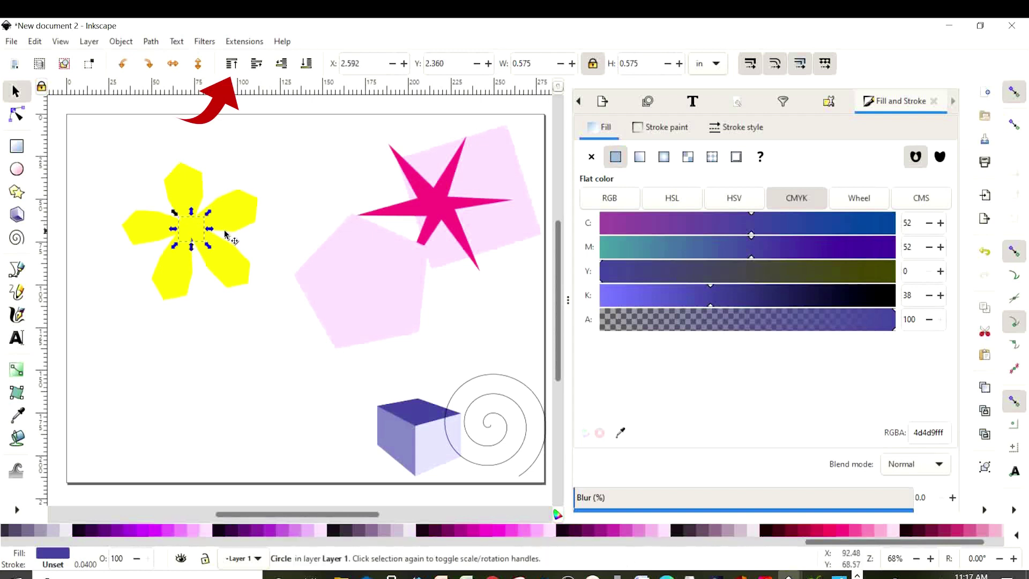
pyautogui.click(232, 65)
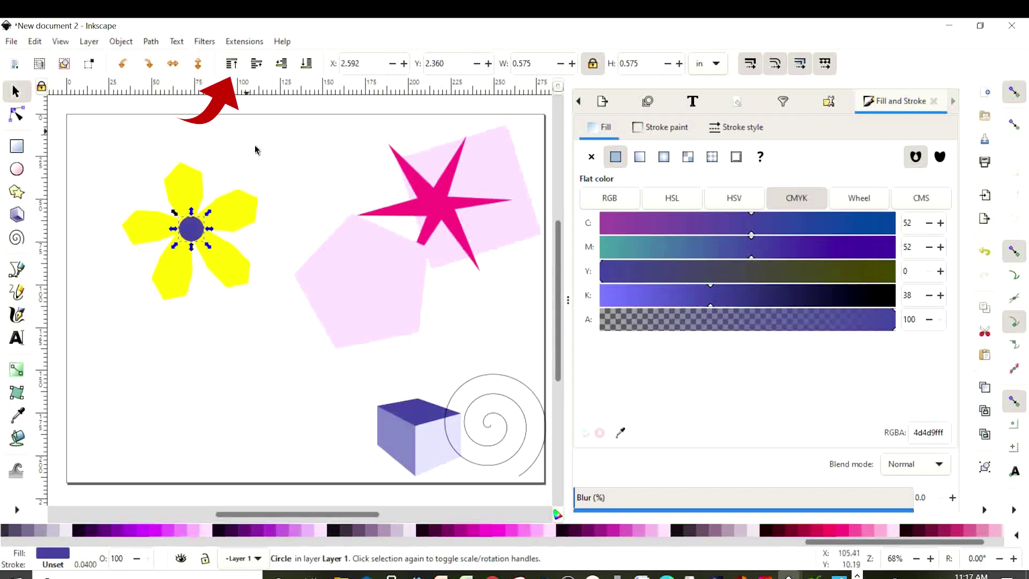
pyautogui.click(318, 530)
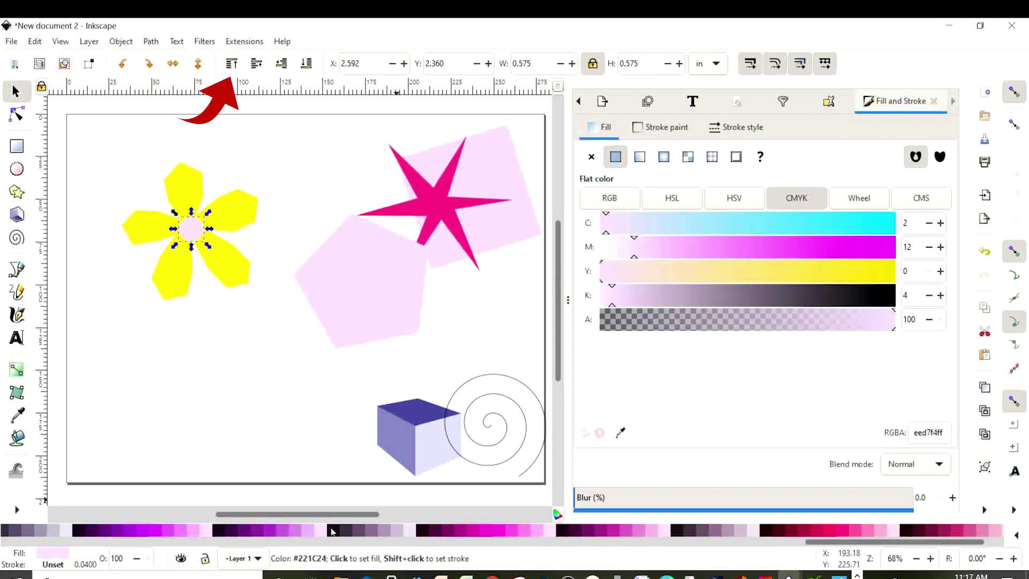
pyautogui.click(297, 531)
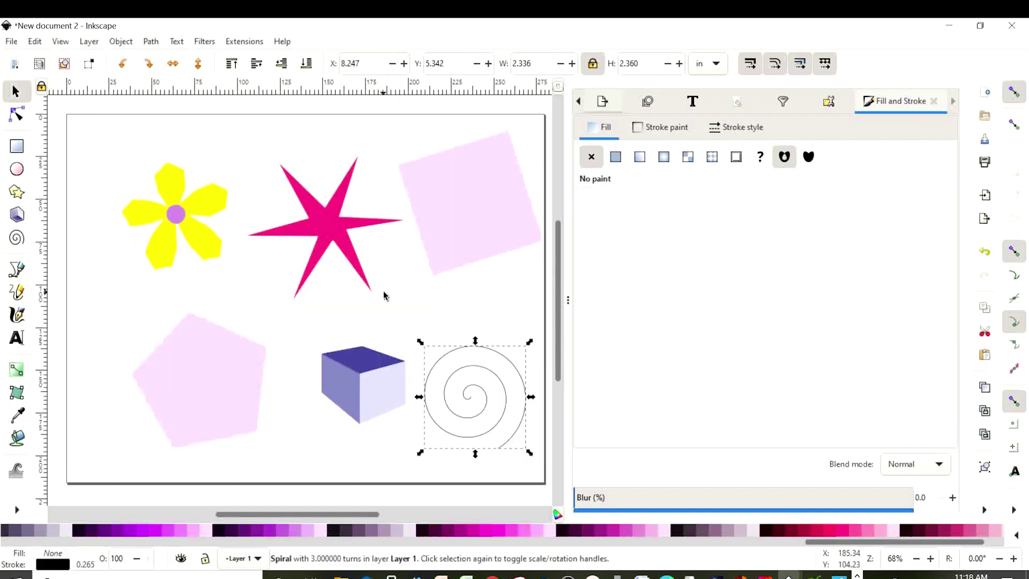
# - Slightly shrink the pink pentagon
pyautogui.click(458, 227)
pyautogui.click(215, 385)
pyautogui.moveTo(267, 449); pyautogui.dragTo(278, 392)
pyautogui.scroll(3, 395, 389)
pyautogui.click(395, 389)
pyautogui.scroll(-2, 395, 389)
# - Draw a small new rectangle near the top of the page
pyautogui.click(17, 146)
pyautogui.moveTo(239, 130)
pyautogui.mouseDown()
pyautogui.moveTo(350, 230)
pyautogui.moveTo(261, 149)
pyautogui.mouseUp()
pyautogui.press('space')
pyautogui.click(265, 153)
pyautogui.press('space')
pyautogui.press('space')
pyautogui.click(218, 156)
# - Rotate the pink square almost upright
pyautogui.click(466, 190)
pyautogui.click(271, 158)
pyautogui.click(489, 223)
pyautogui.click(489, 223)
pyautogui.moveTo(389, 130); pyautogui.dragTo(415, 113)
pyautogui.press('Escape')
# - Enlarge the new square and fill it aqua-green #00FFCC
pyautogui.click(436, 225)
pyautogui.moveTo(245, 134); pyautogui.dragTo(292, 206)
pyautogui.scroll(5, 536, 531)
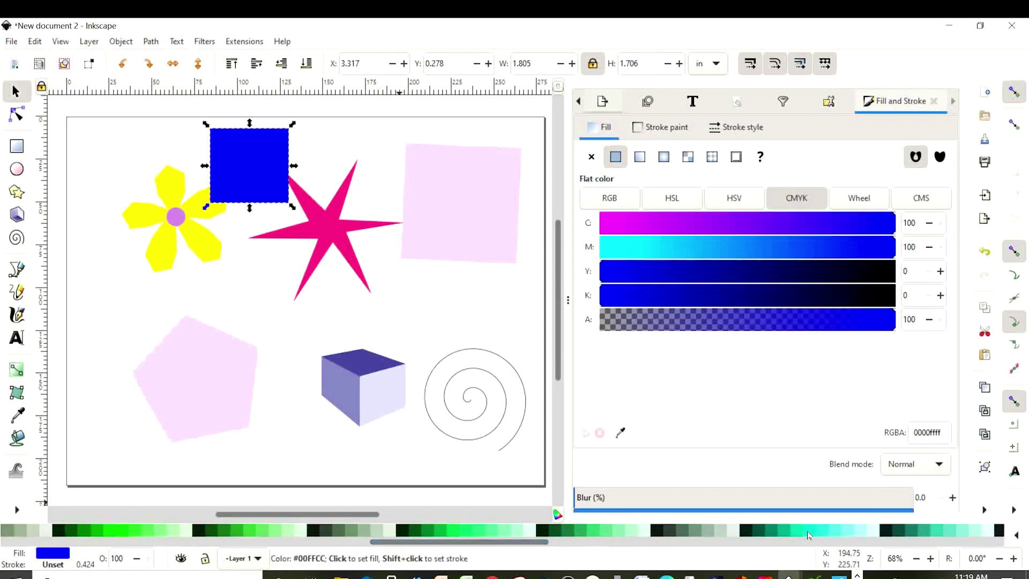
pyautogui.moveTo(959, 530); pyautogui.dragTo(257, 191)
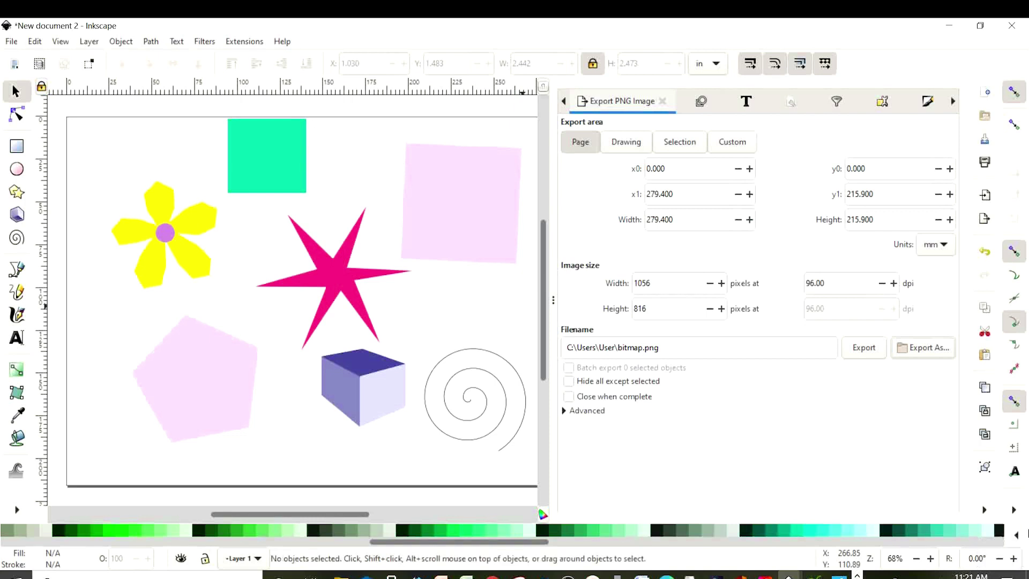
# - Switch back to the BASIC LESSON 1.svg document window
pyautogui.moveTo(788, 574)
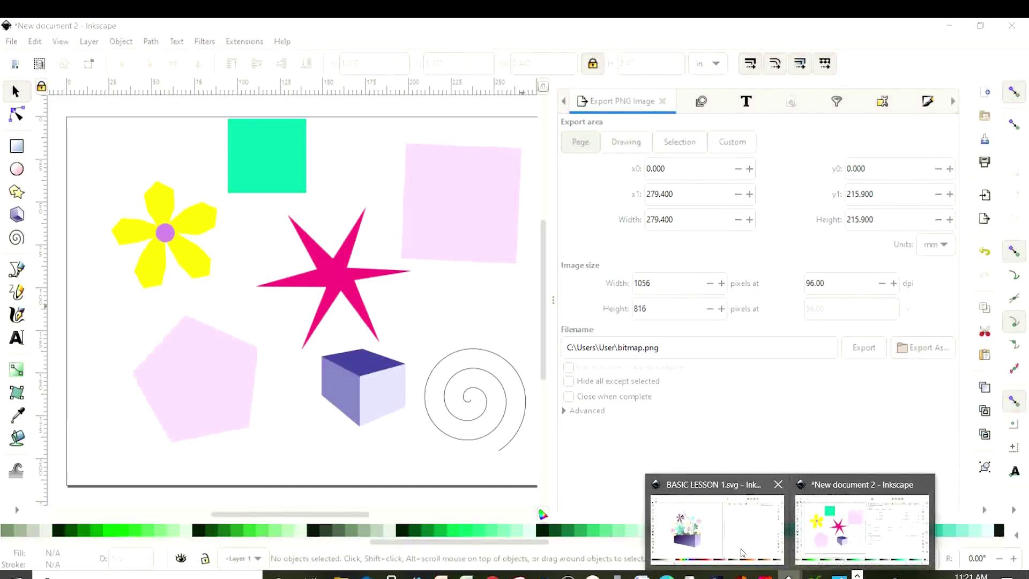
pyautogui.click(739, 551)
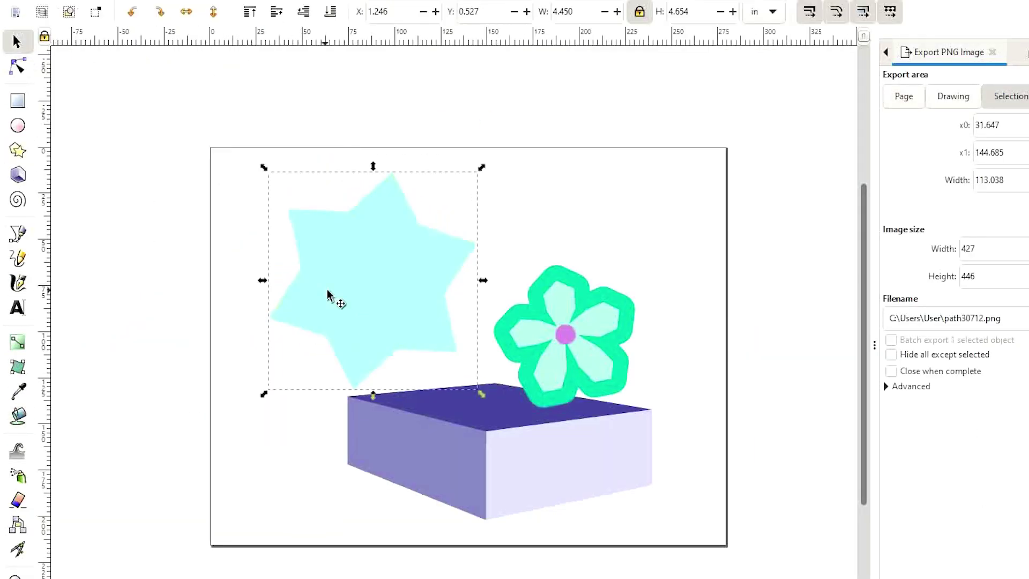
pyautogui.press('n')
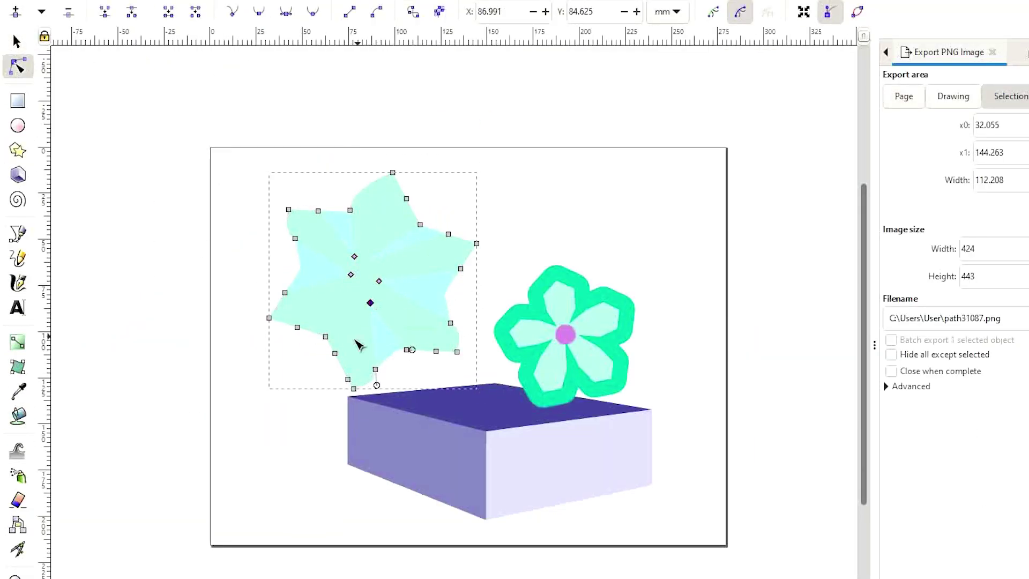